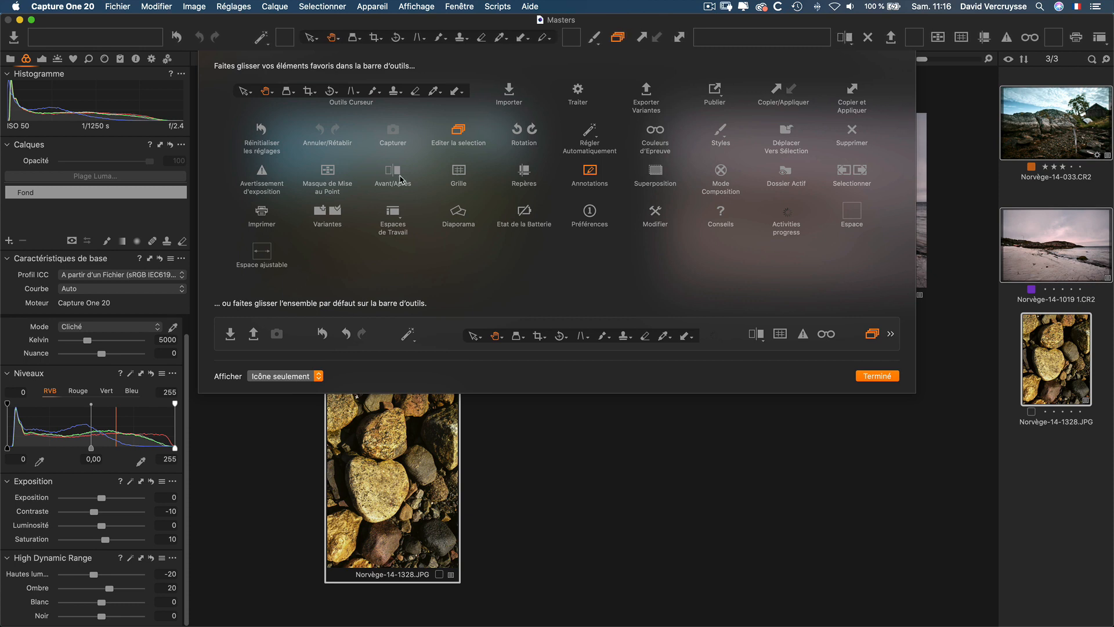
Step: Finish the toolbar customization and compare the three photos before and after with the split-view divider, sliding it across the images
left_click(878, 375)
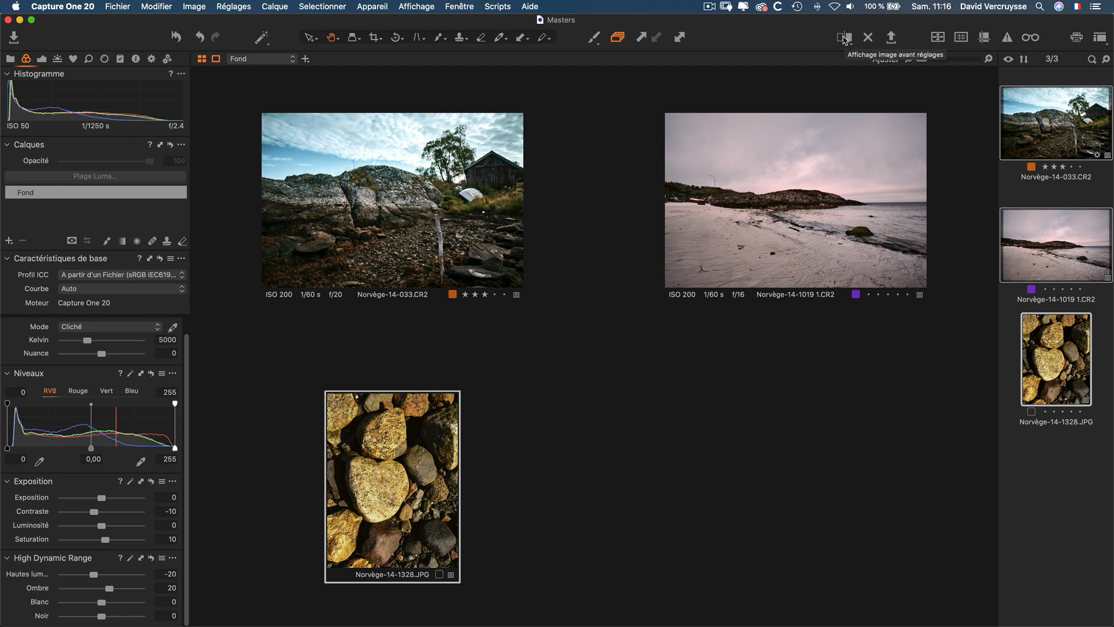
key("y")
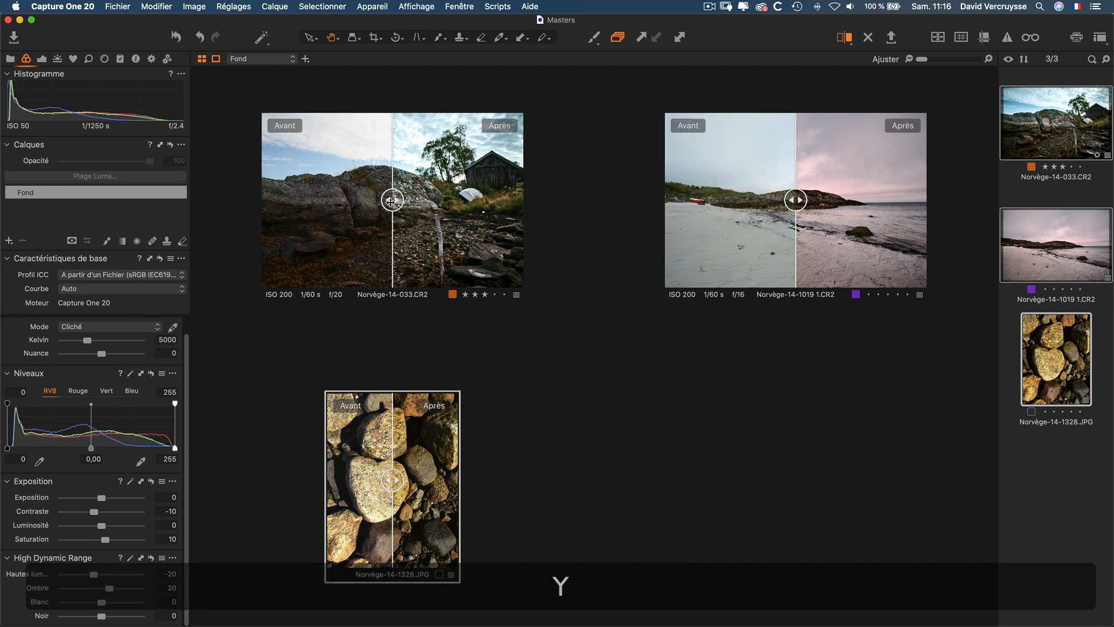
left_click_drag(394, 201, 418, 164)
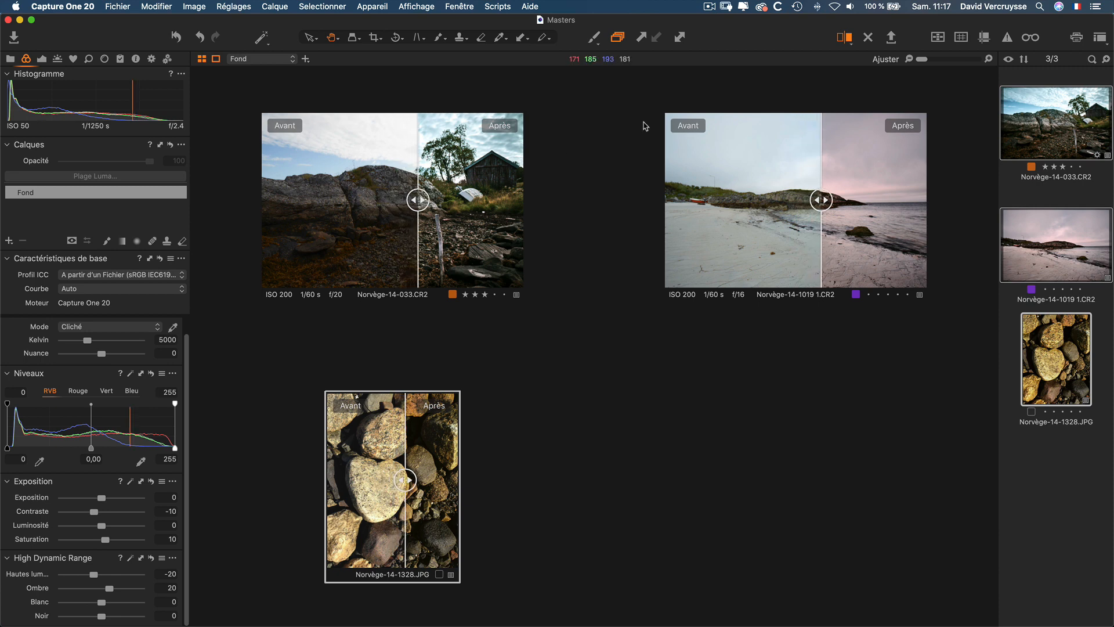
left_click_drag(823, 202, 810, 203)
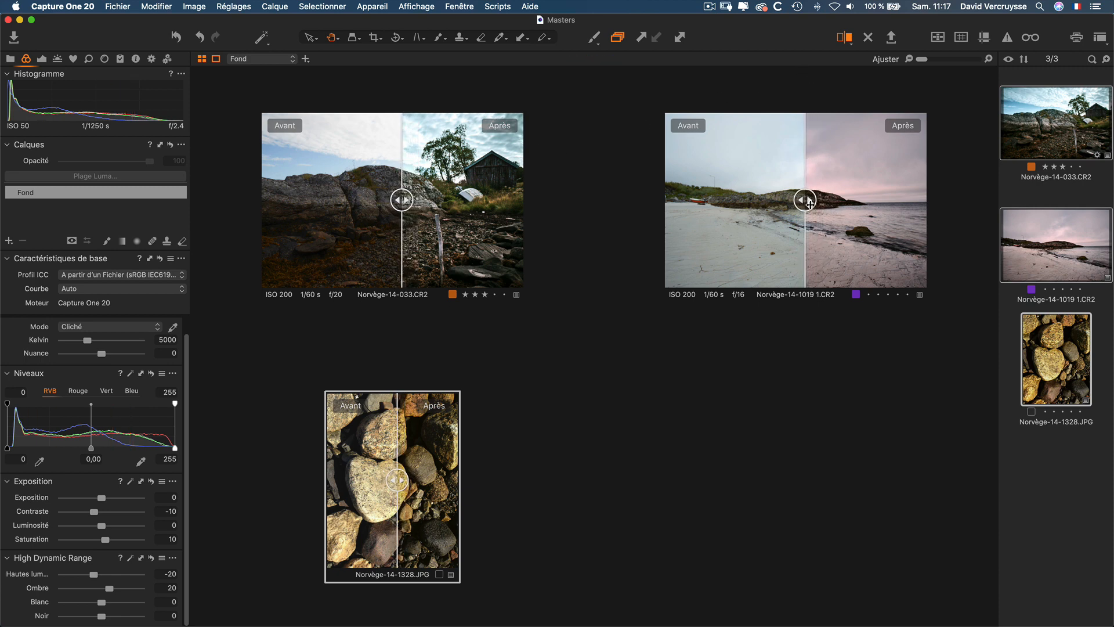
Step: Switch the before/after comparison to Vue Complète and toggle it repeatedly on the three photos, ending on the adjusted versions
left_click(849, 43)
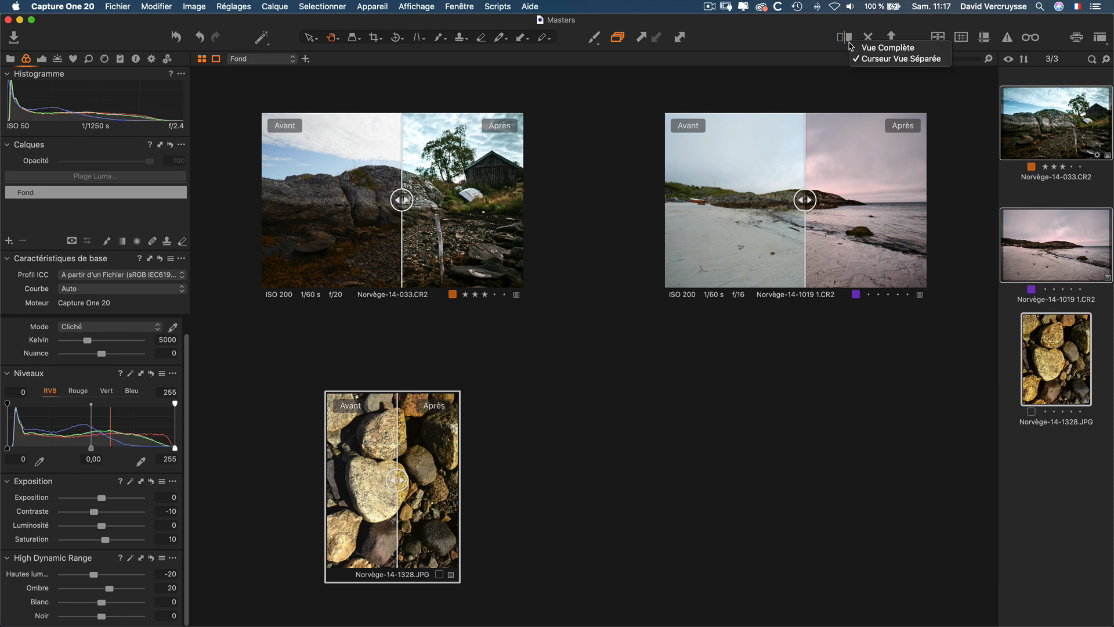
left_click(848, 51)
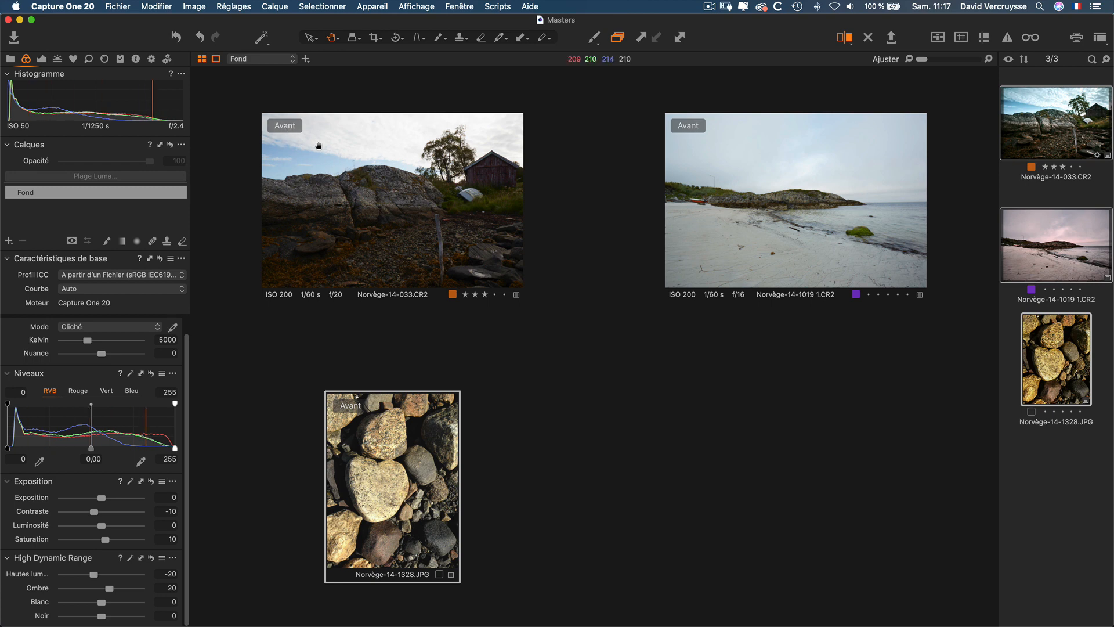
key("y")
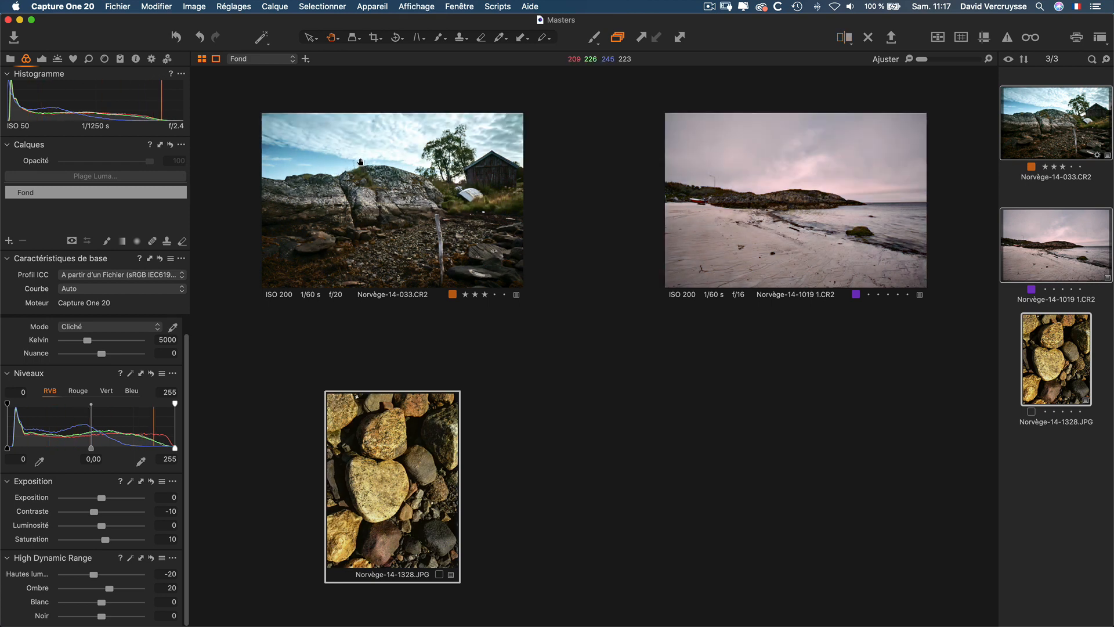
key("y")
key("y")
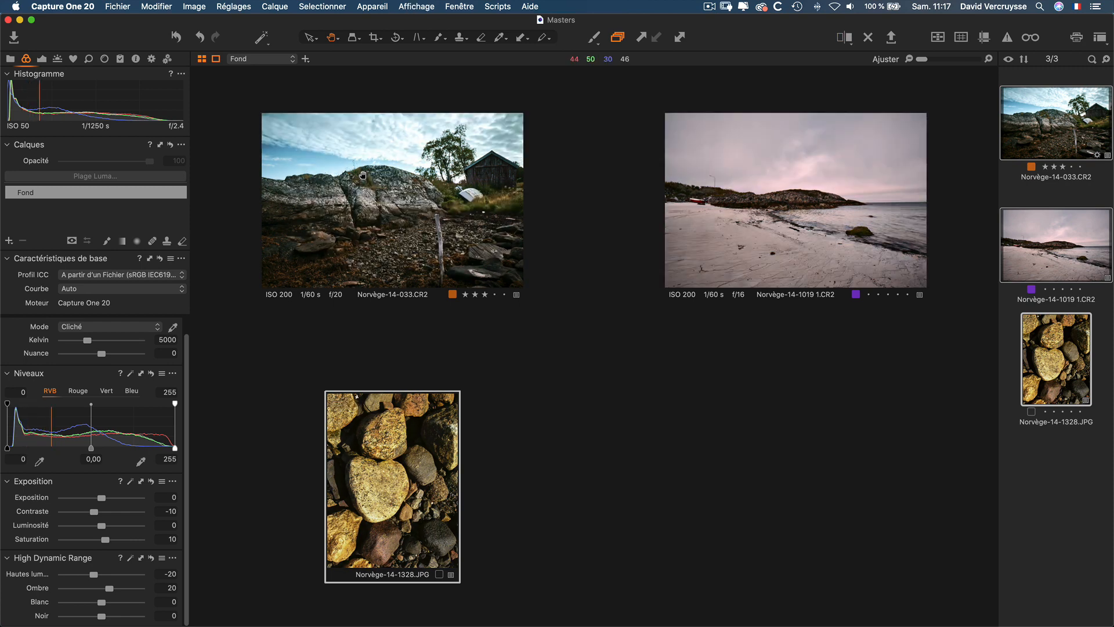
key("y")
key("y")
key("y")
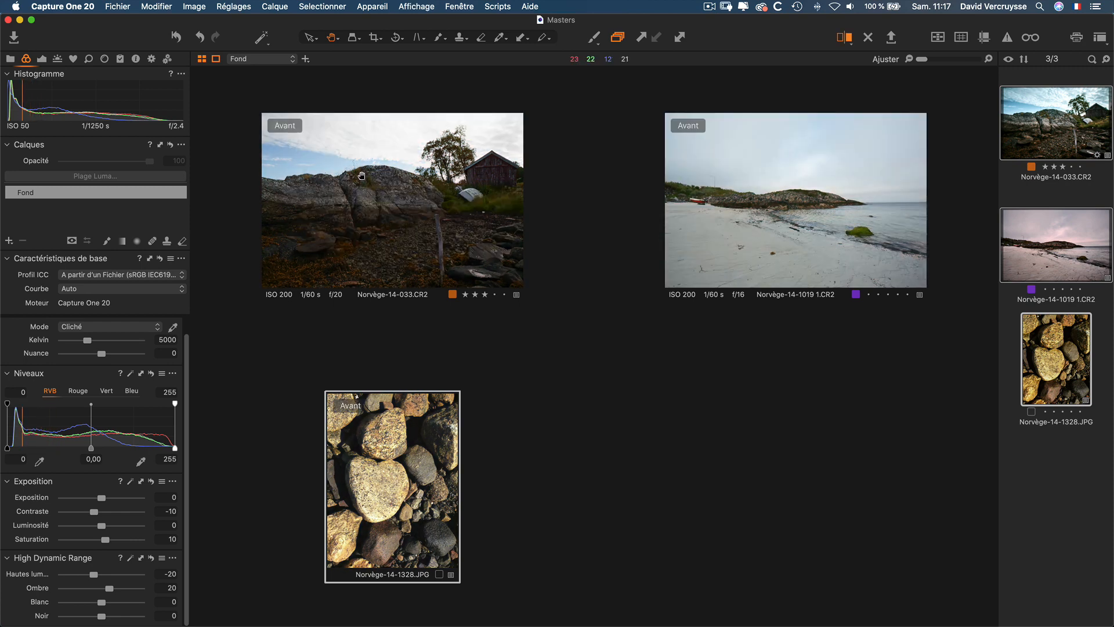
key("y")
key("y")
key("y")
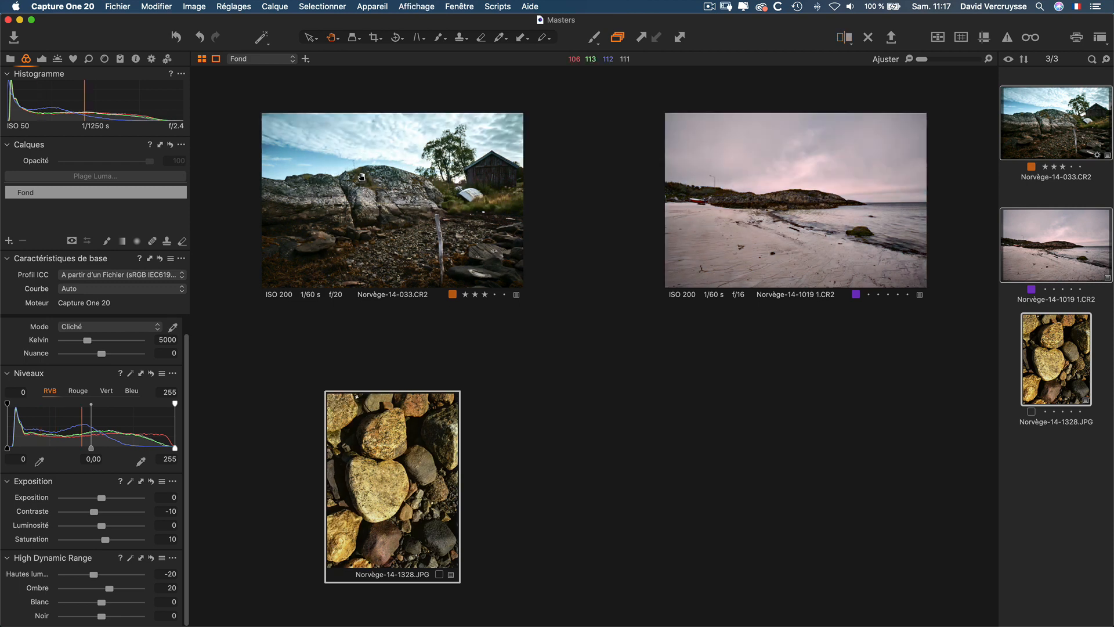
key("y")
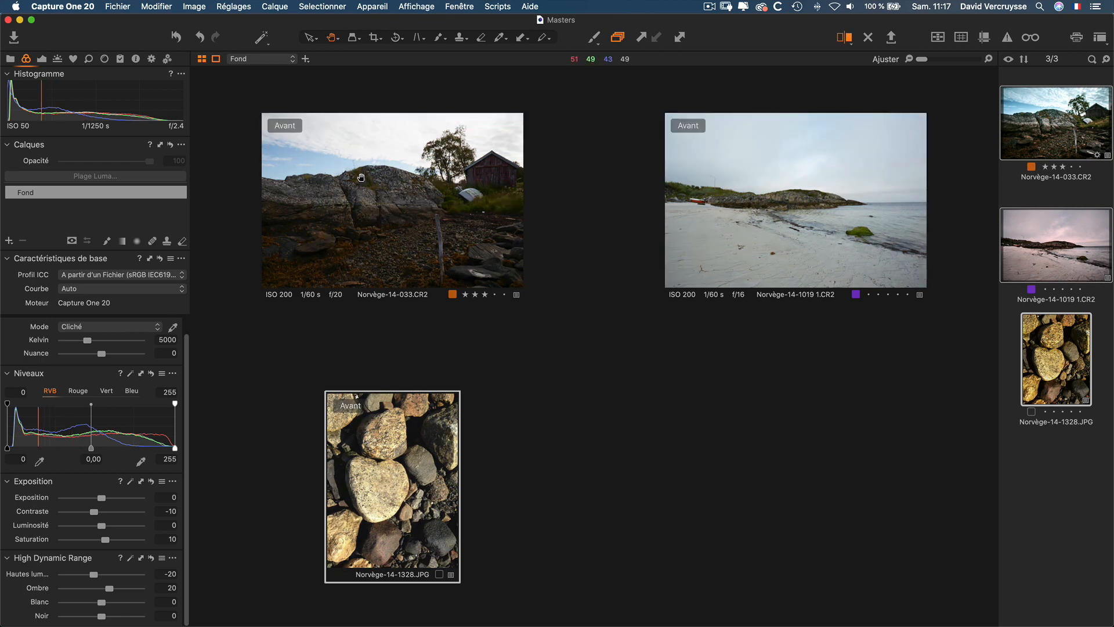
key("y")
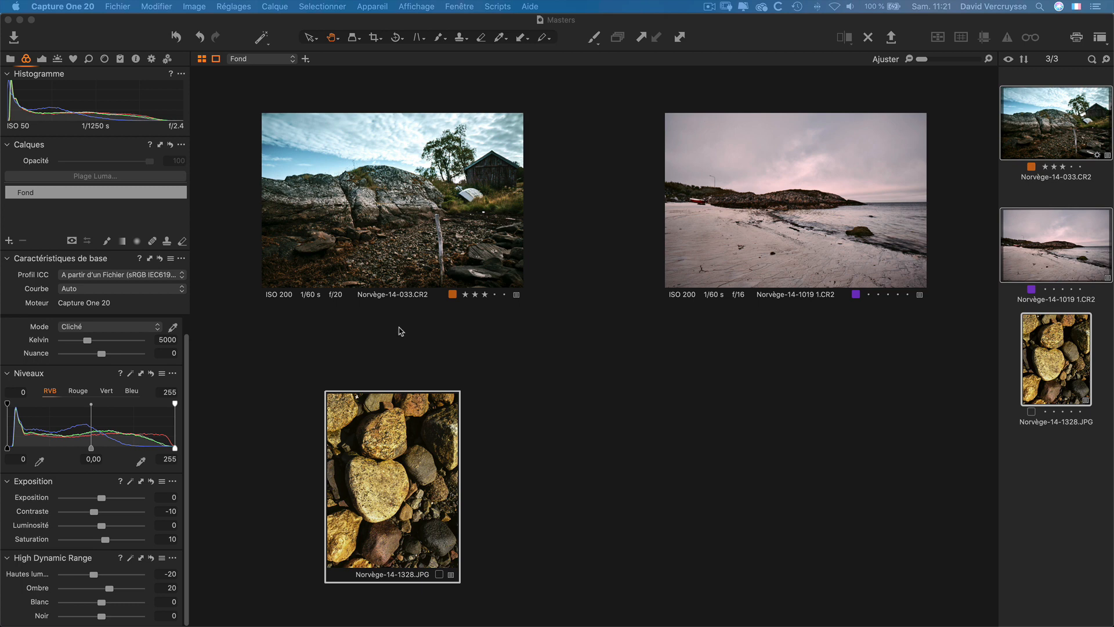
Step: Select the photo Norvège-14-033.CR2 alone and delete its layer Calque de Duplication 1
left_click(229, 266)
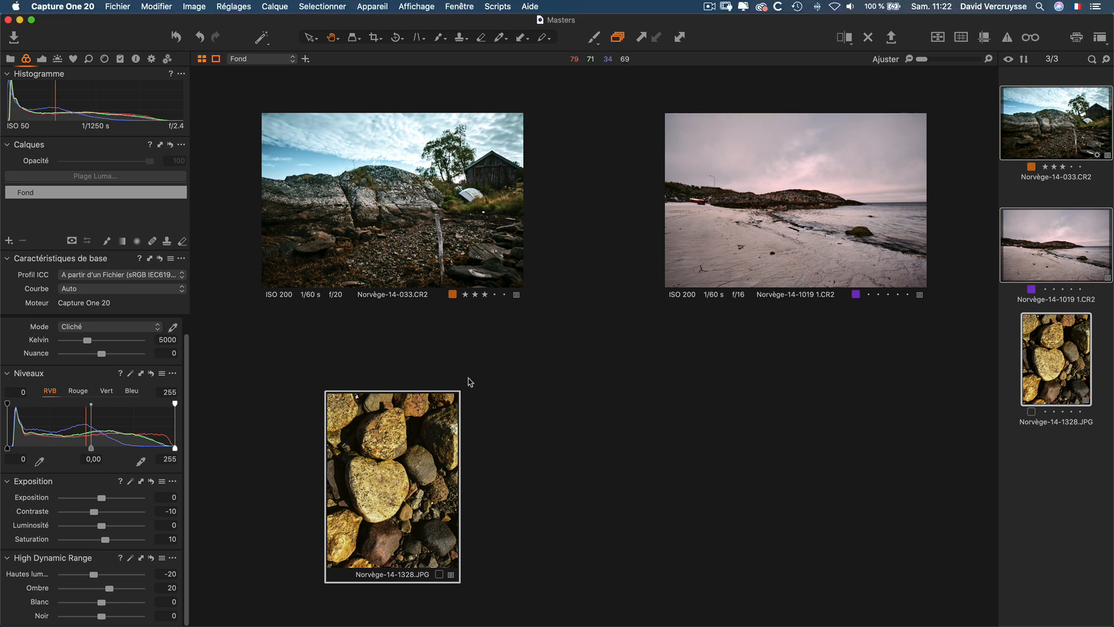
left_click(1055, 203)
left_click(1054, 138)
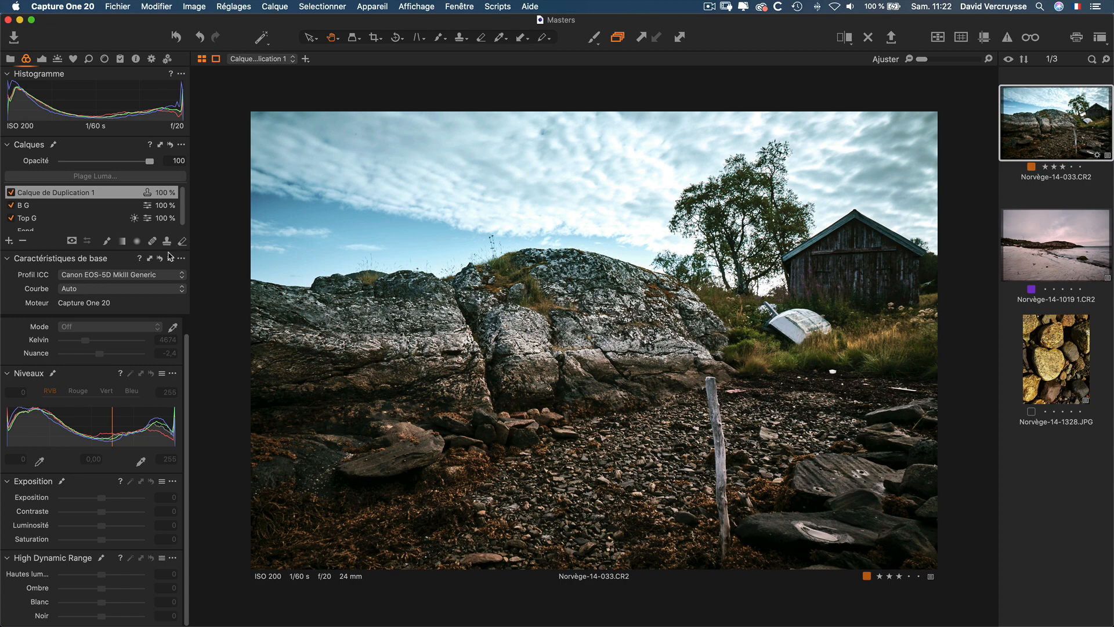
key("super")
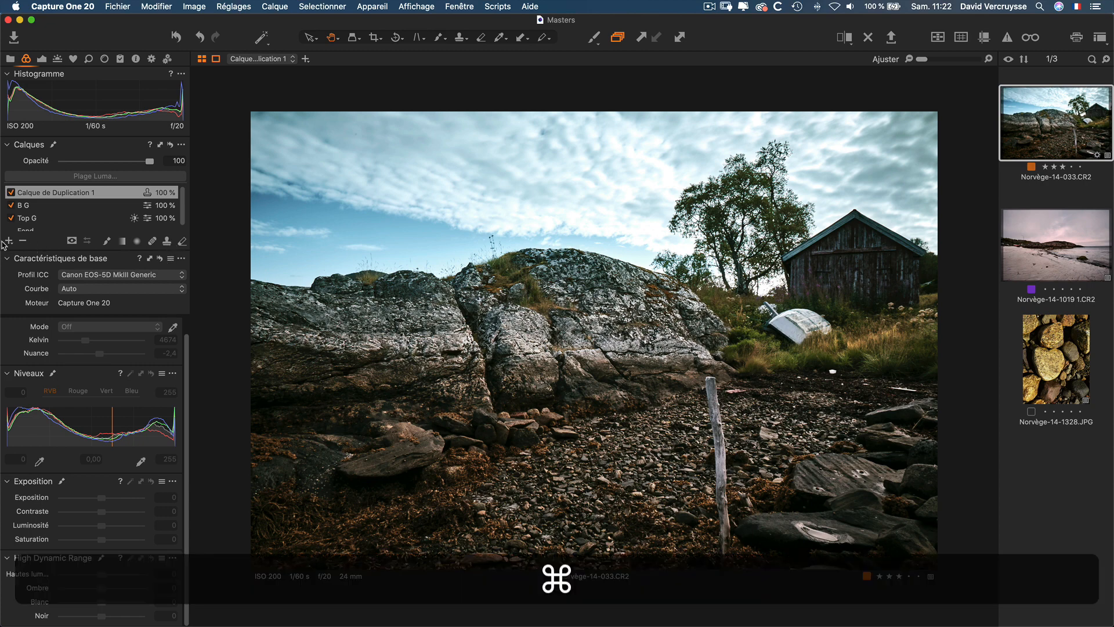
left_click(22, 241, "super")
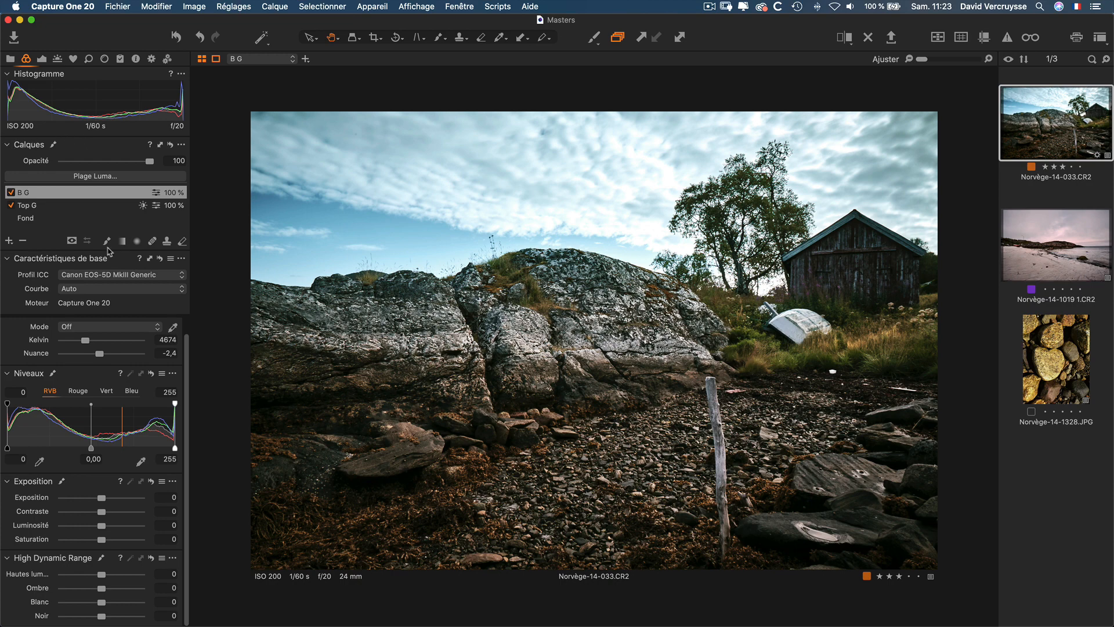
Step: Activate the clone brush and increase its size in the brush settings (Réglages Pinceau Duplication)
left_click(168, 245)
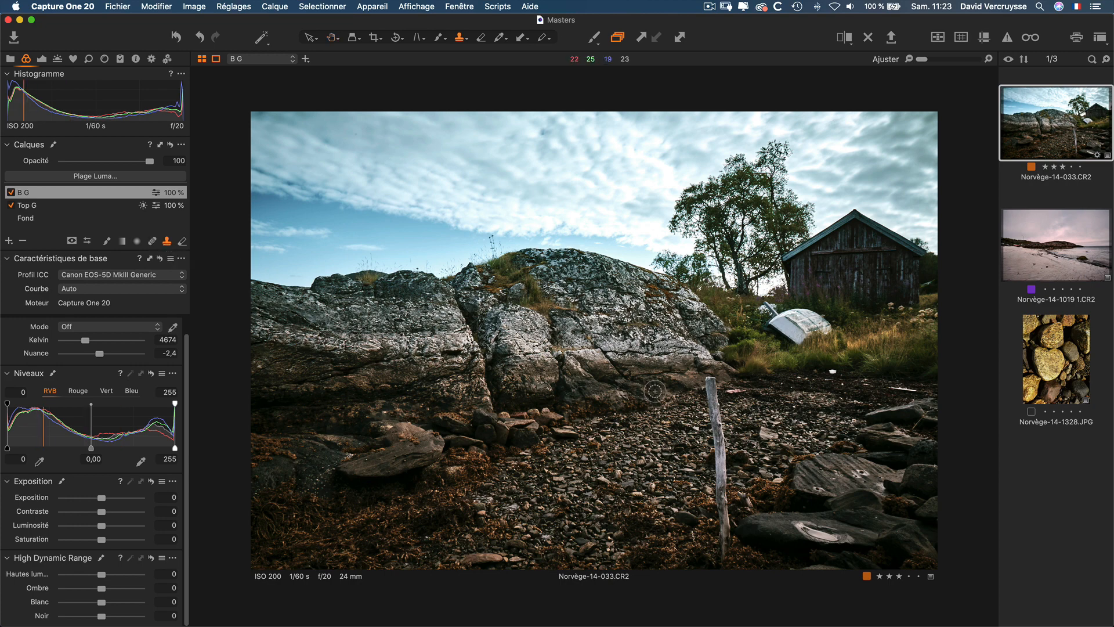
right_click(667, 369)
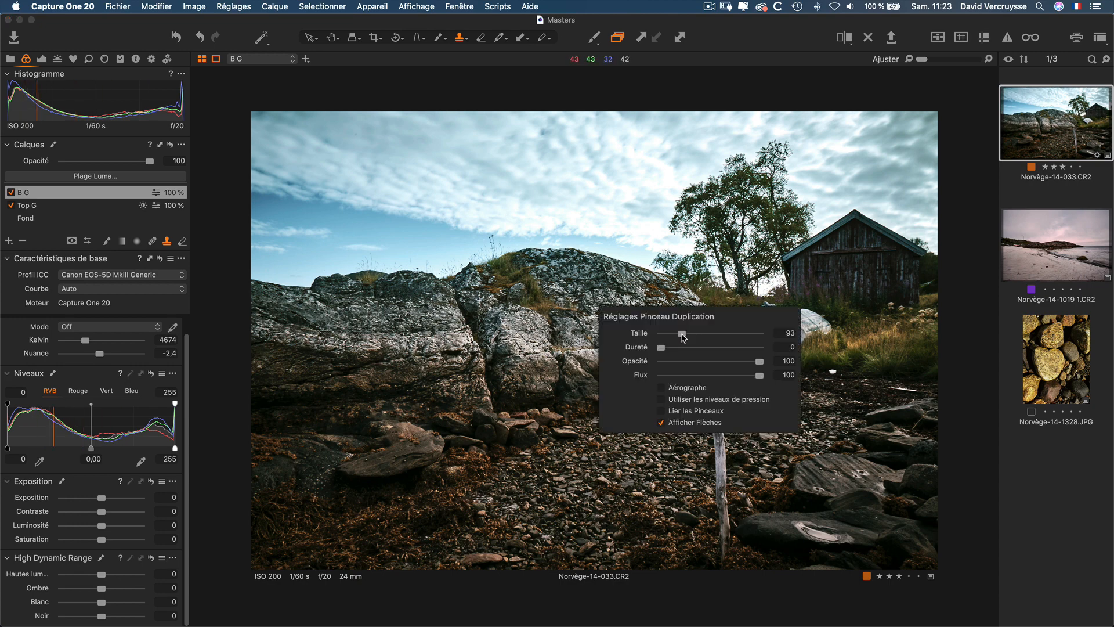
left_click_drag(684, 335, 694, 334)
mouse_move(694, 334)
left_mouse_down()
mouse_move(684, 335)
mouse_move(695, 335)
left_mouse_up()
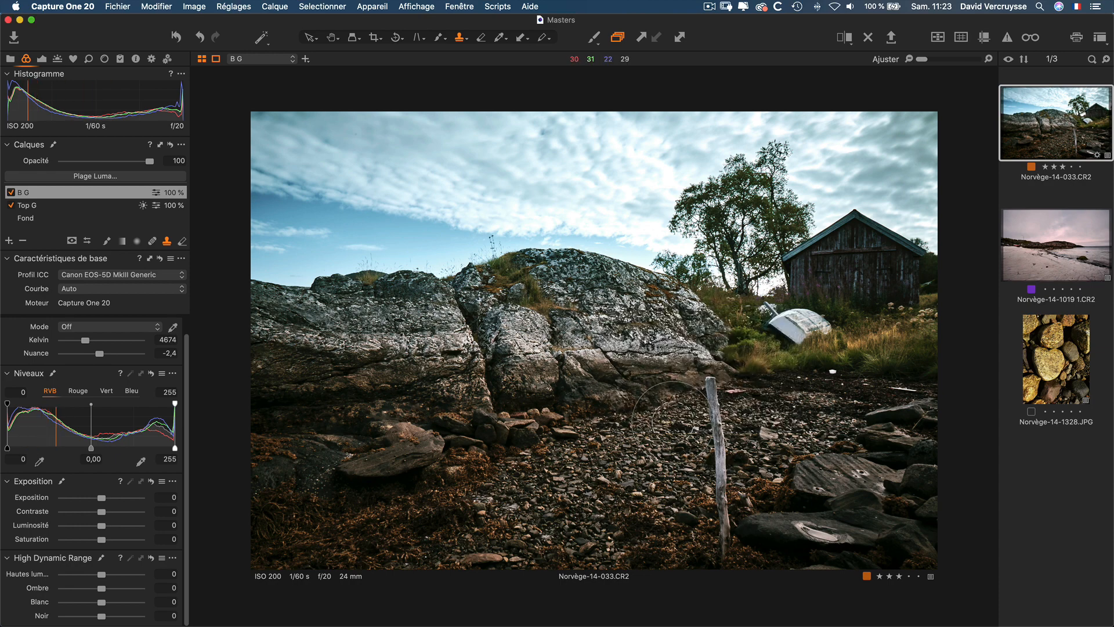
Step: Sample a clone source at the foot of the rock beside the wooden post and paint over the whole post to remove it
key("alt")
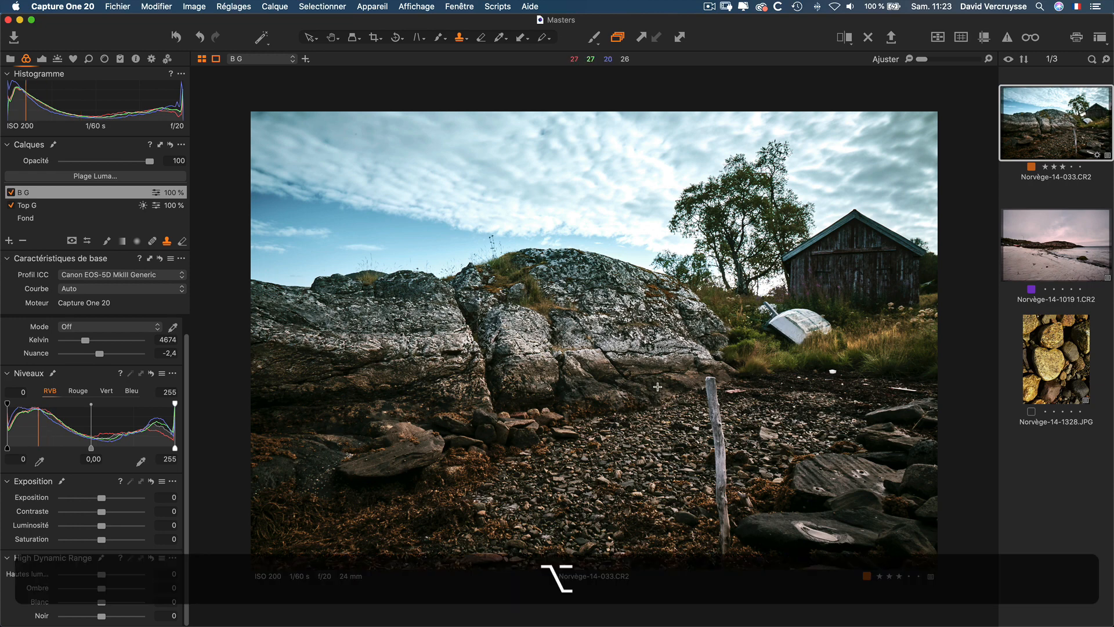
left_click(660, 394, "alt")
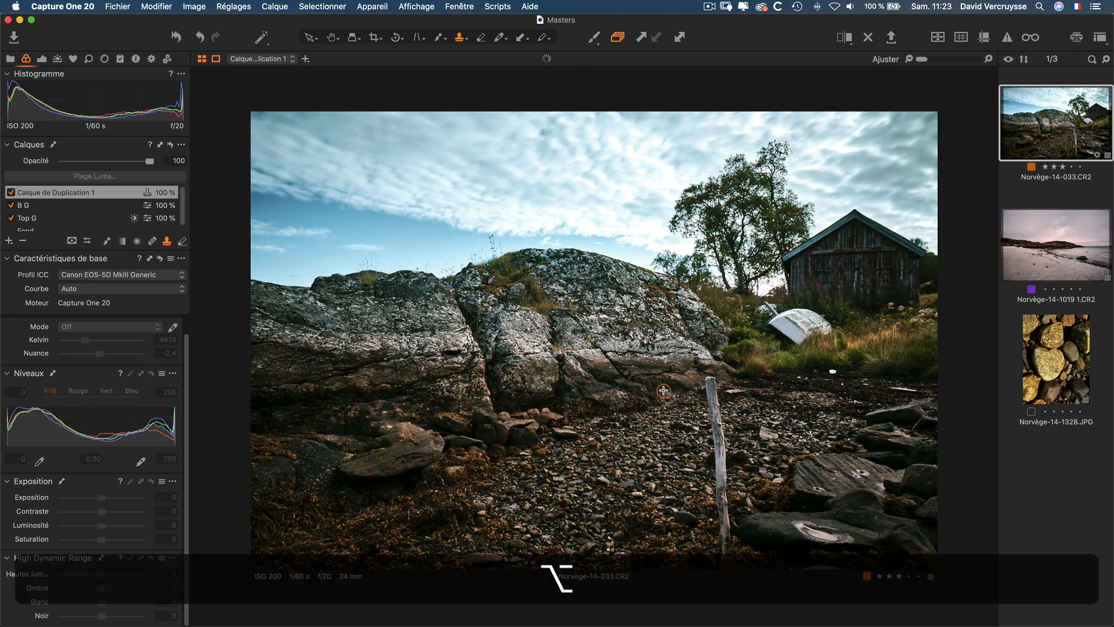
right_click(713, 387)
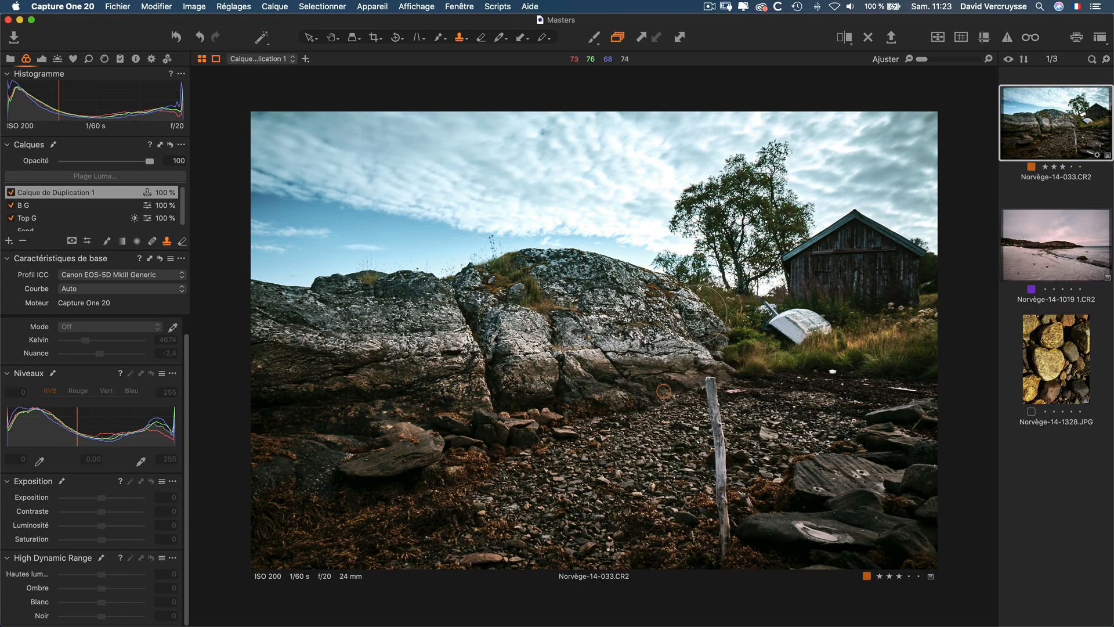
left_click_drag(713, 383, 725, 555)
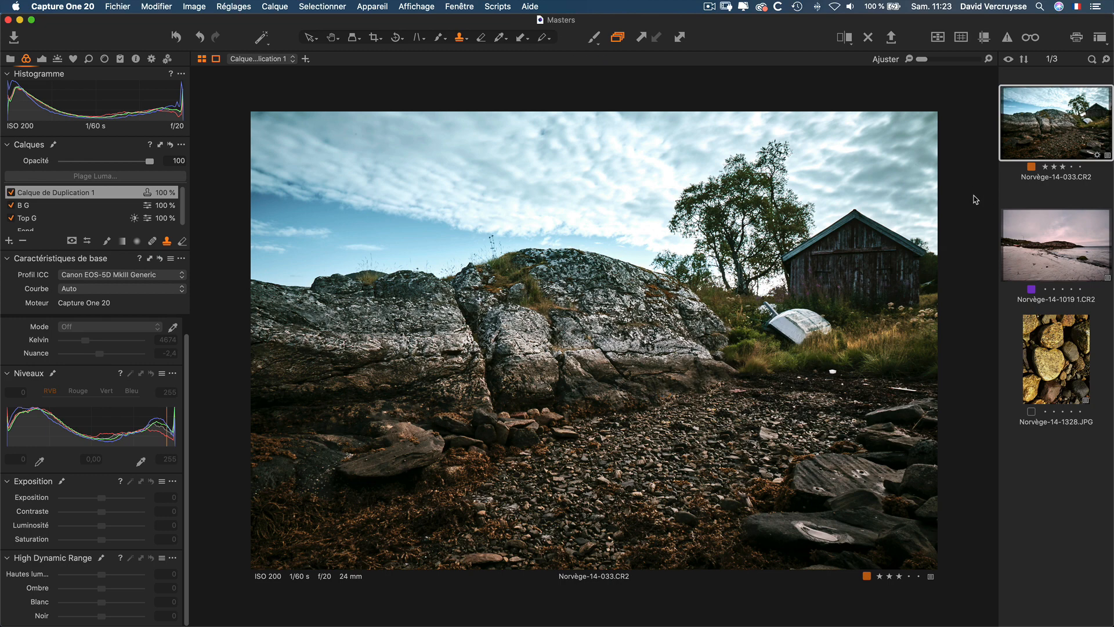
Step: Examine the cloned area of the pebble beach at 100% zoom, then return to the full image
left_click(990, 59)
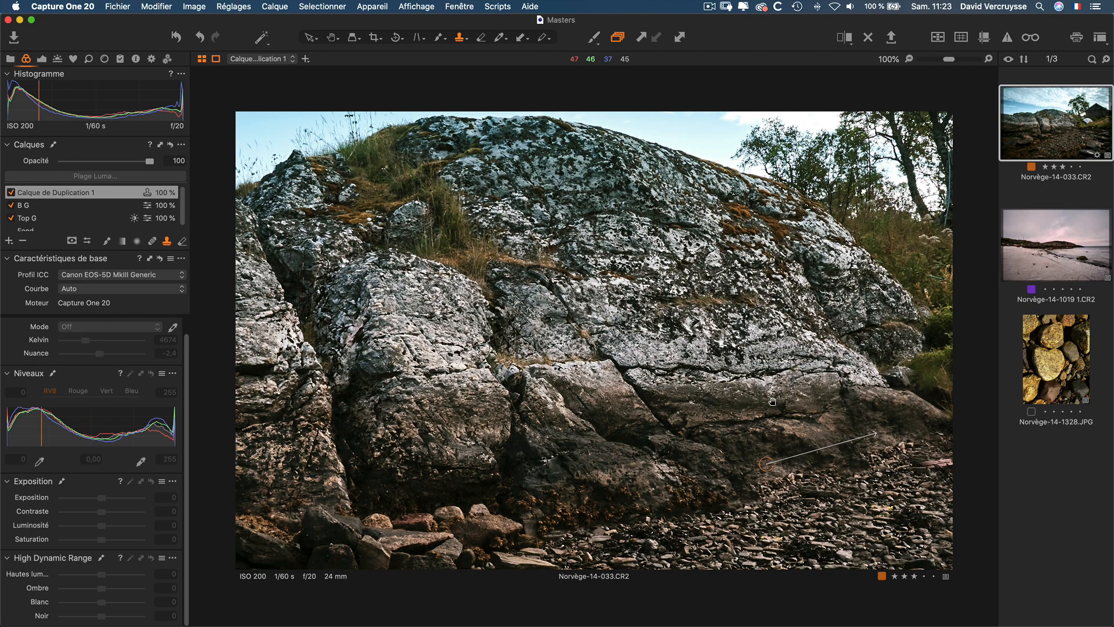
left_click_drag(773, 402, 550, 225)
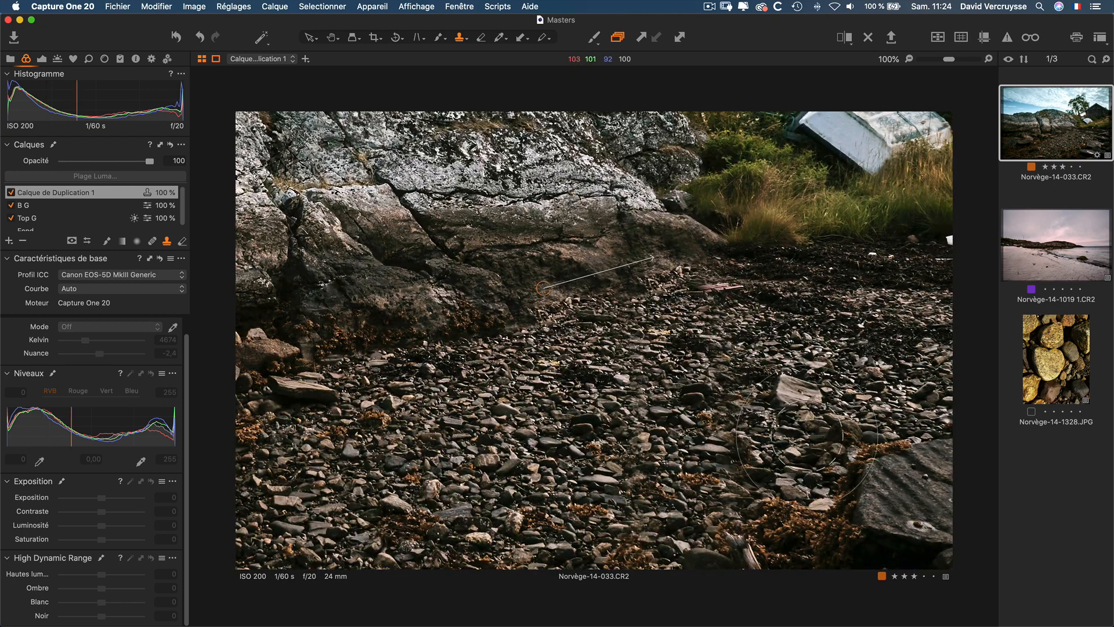
left_click_drag(743, 415, 767, 400)
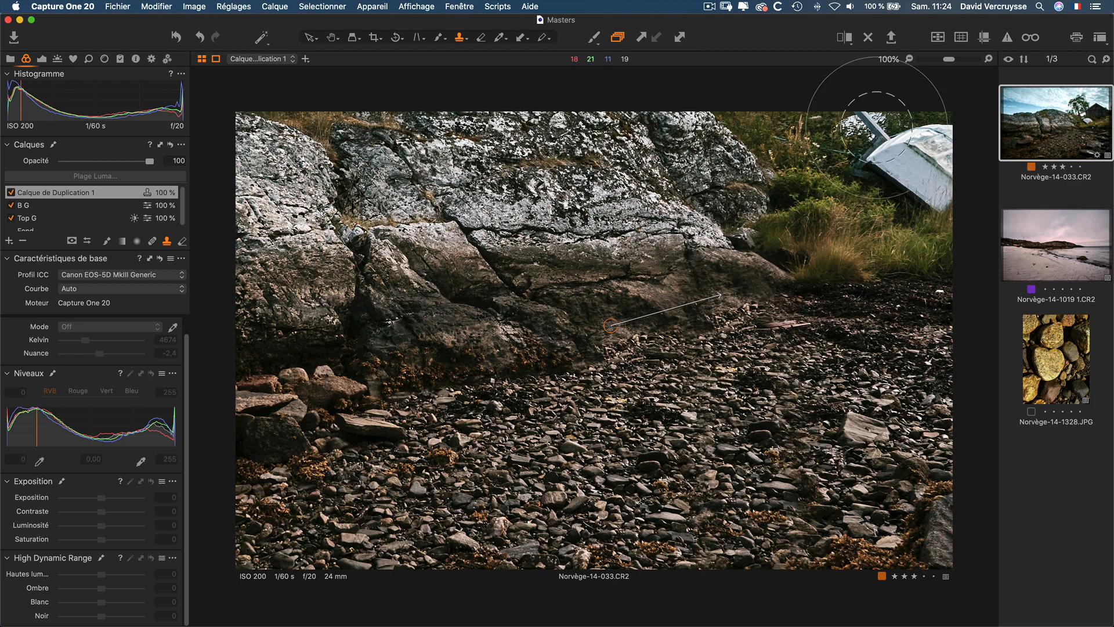
left_click(910, 59)
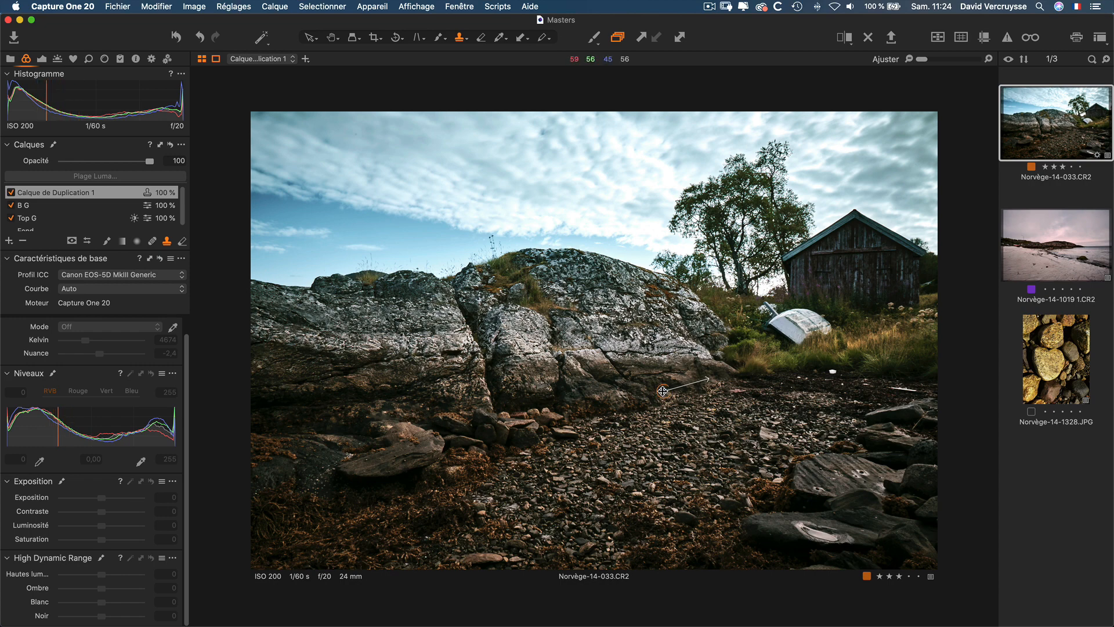
Step: Shift the clone source point slightly along the foot of the rock and fine-tune its position in small increments at 100% zoom
mouse_move(661, 389)
left_mouse_down()
mouse_move(668, 380)
mouse_move(673, 392)
left_mouse_up()
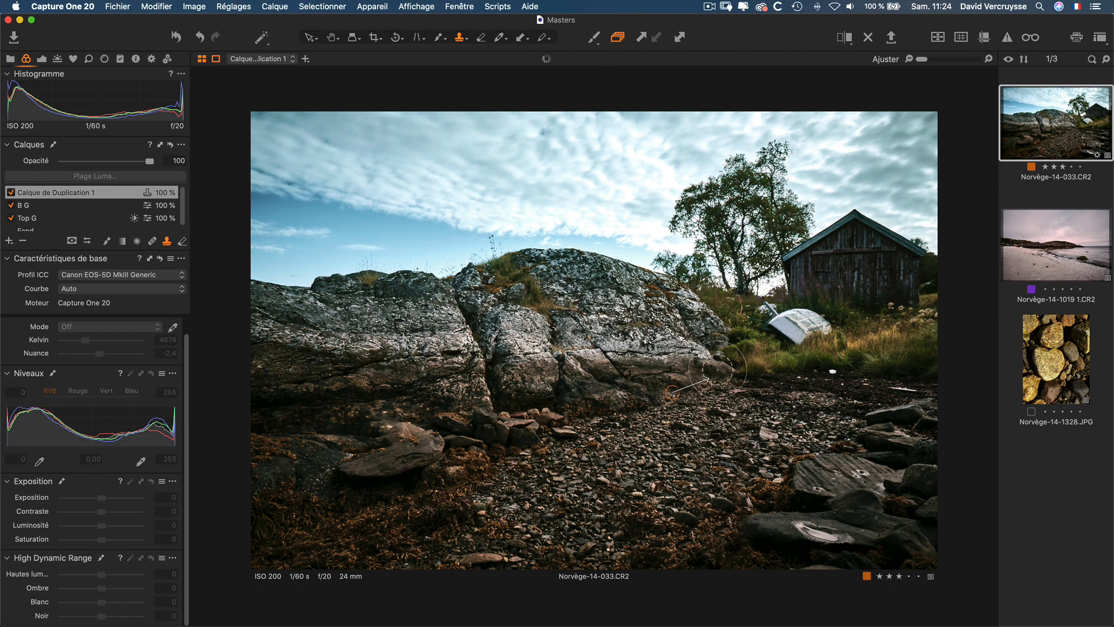
left_click(990, 59)
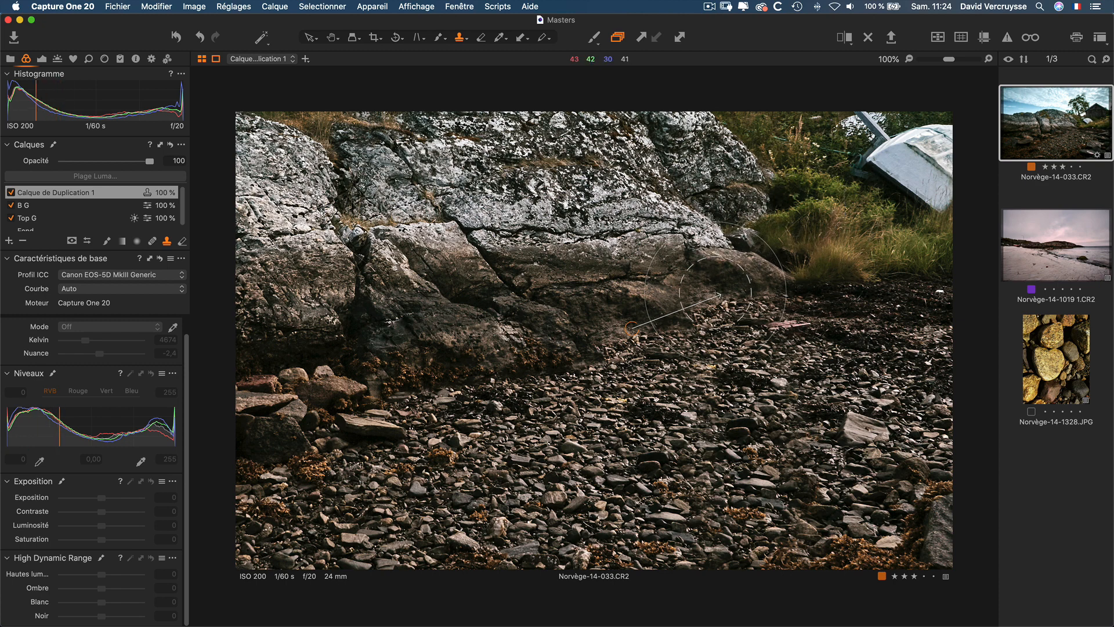
key("Down")
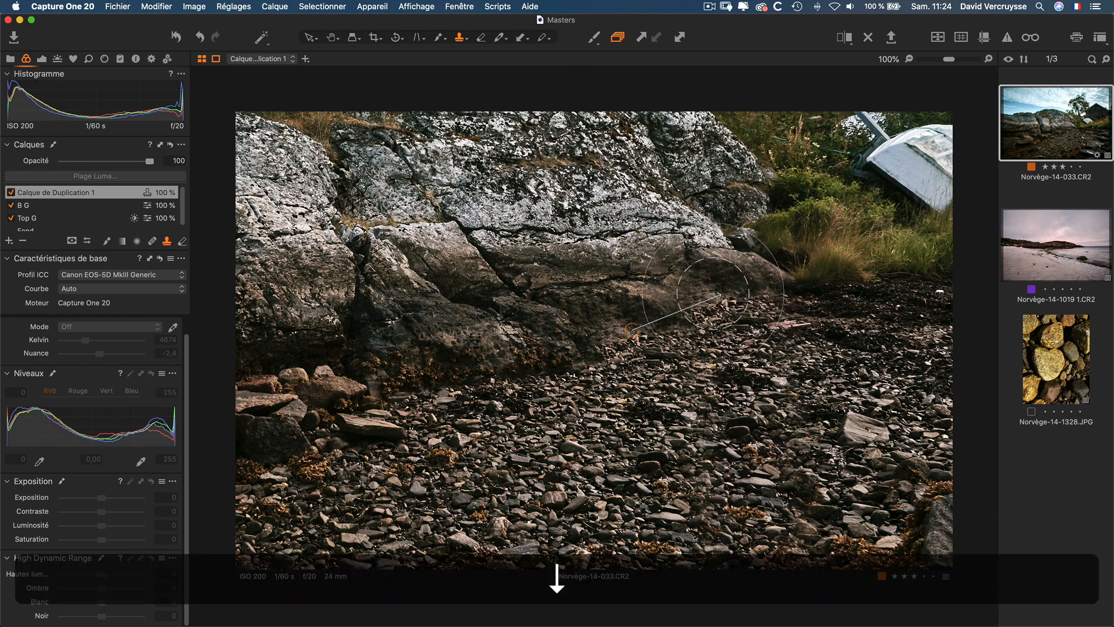
key("Up")
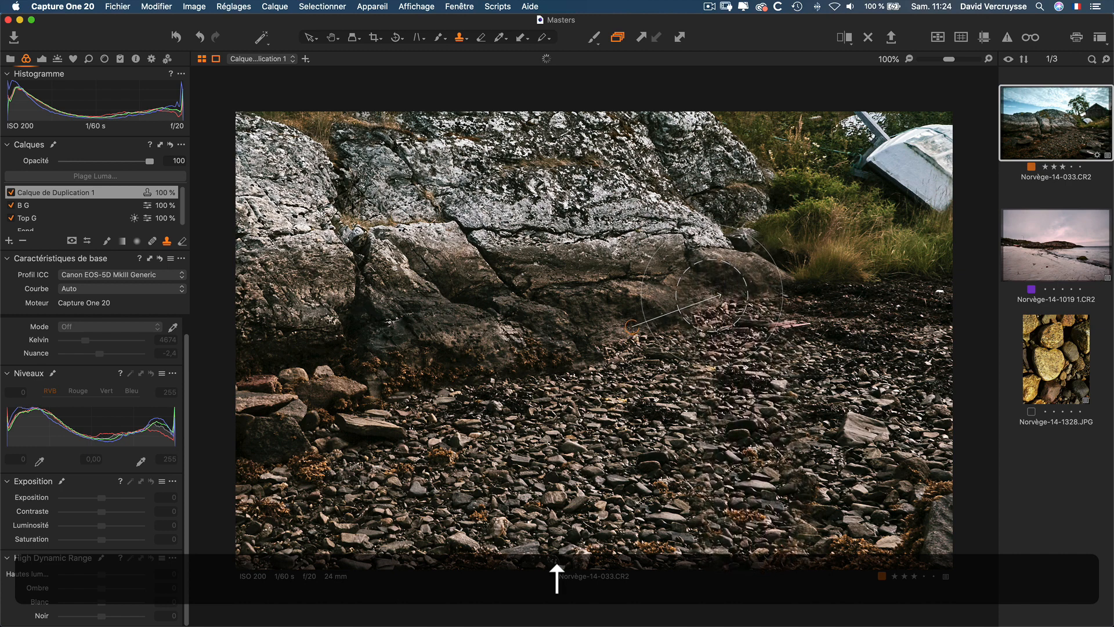
key("Left")
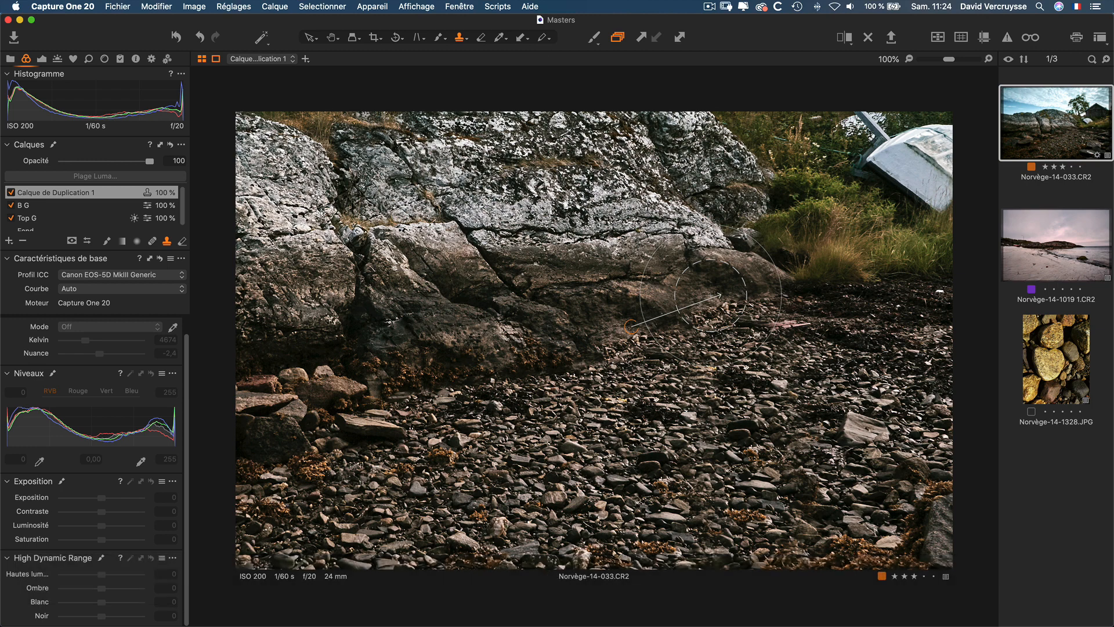
key("Left")
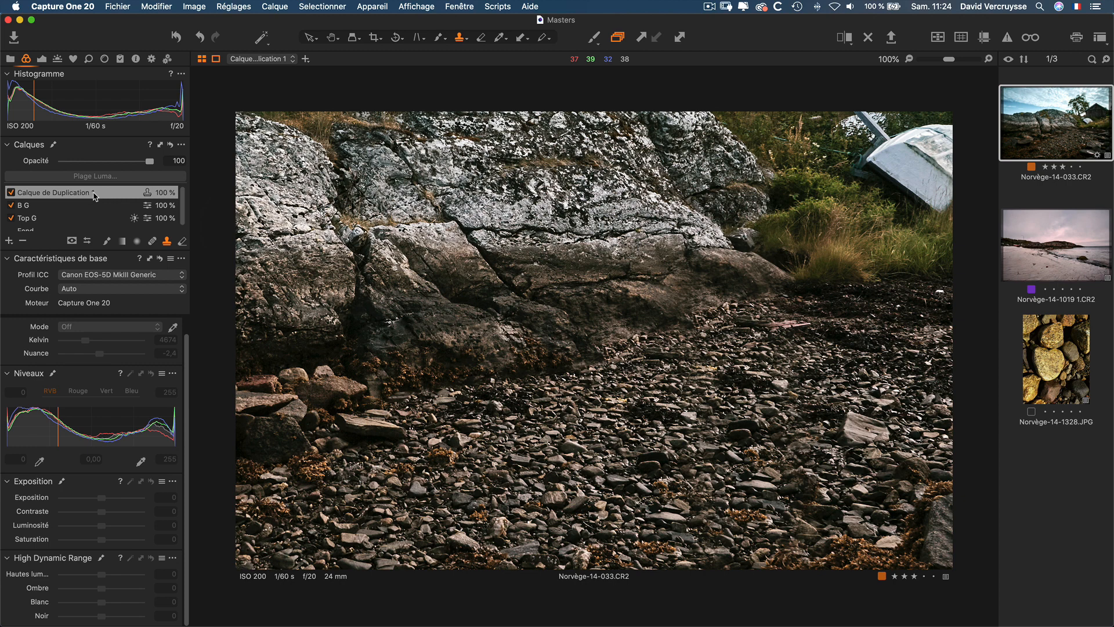
Step: Sample a clone source in the seaweed near the photo's lower edge and paint over the reddish stone beside it
left_click(909, 59)
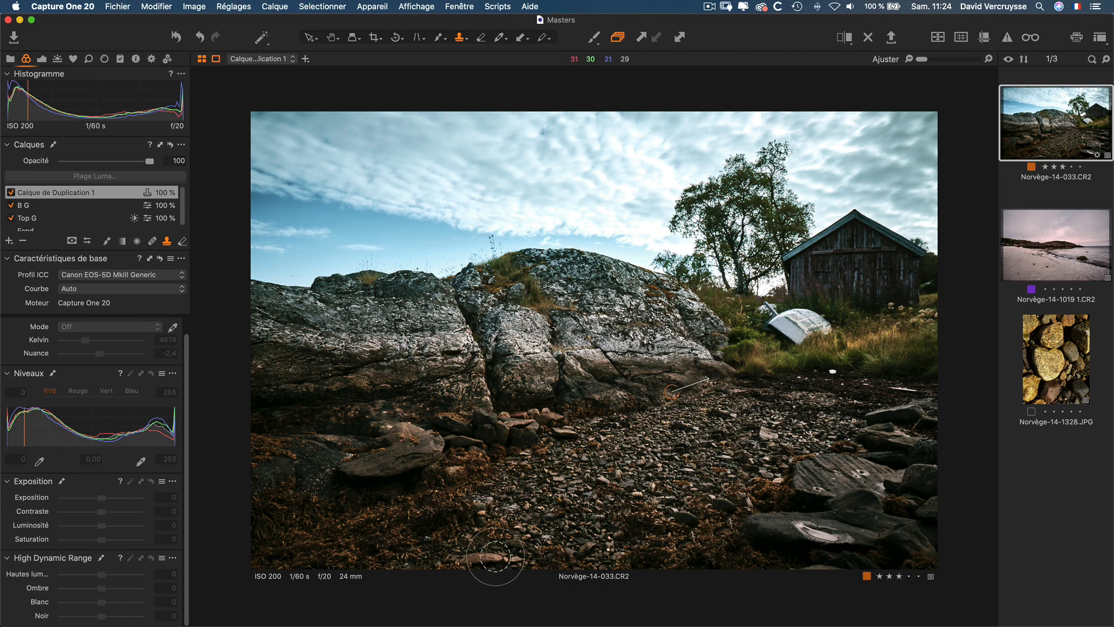
key("alt")
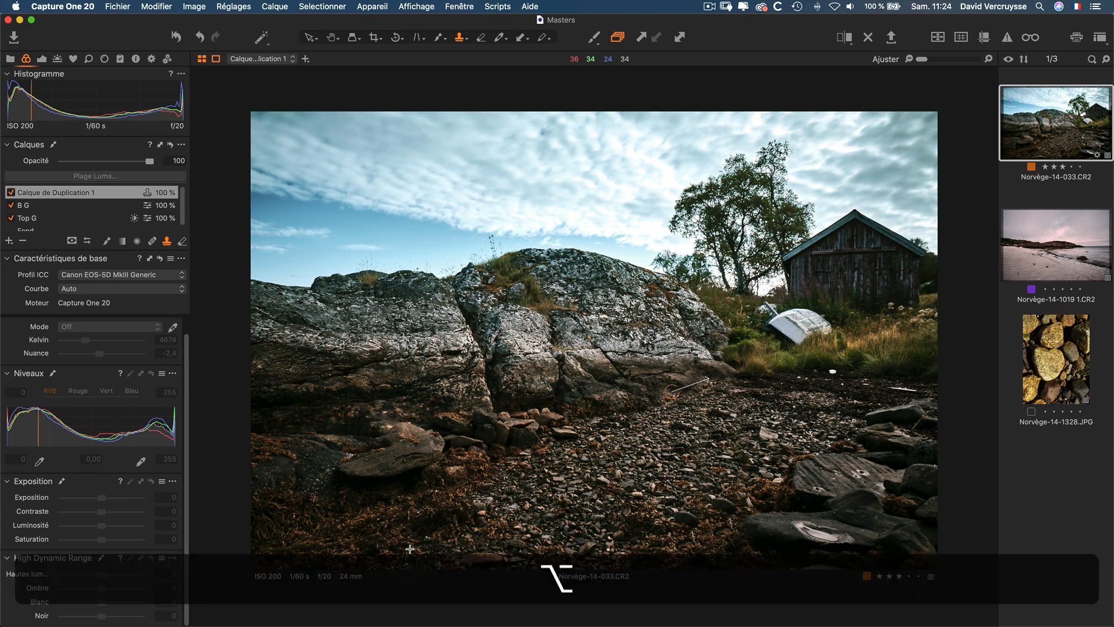
left_click(409, 548, "alt")
mouse_move(449, 557)
left_mouse_down()
mouse_move(505, 560)
mouse_move(490, 559)
left_mouse_up()
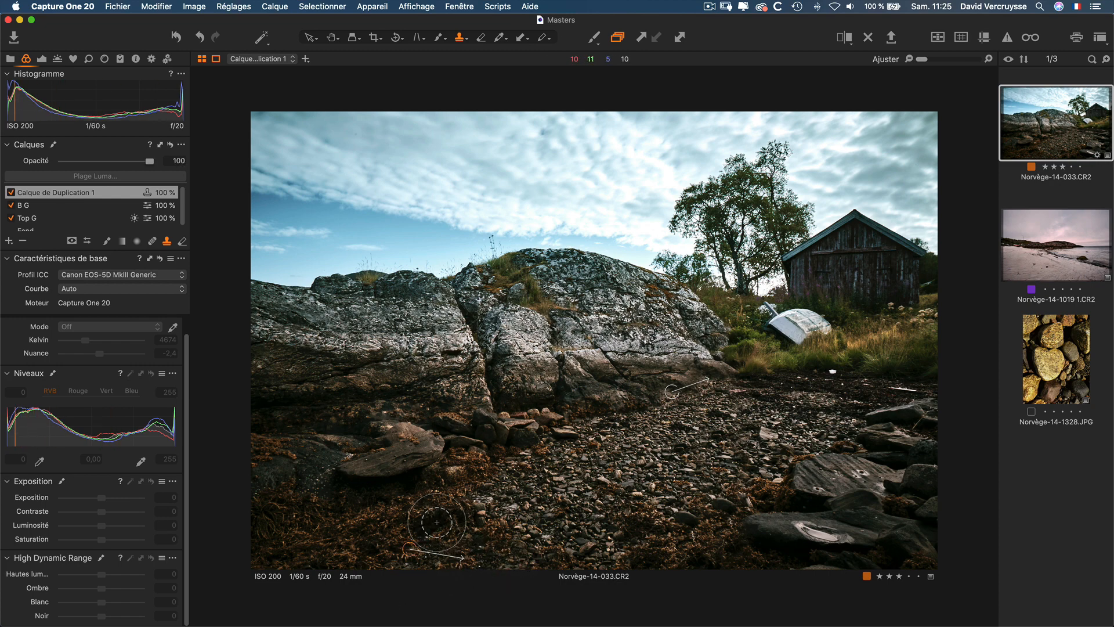
Step: Try cloning from the source at the foot of the rock onto the pebbles beside the removed post, and erase that stroke from the mask
left_click(672, 392)
left_click(673, 390)
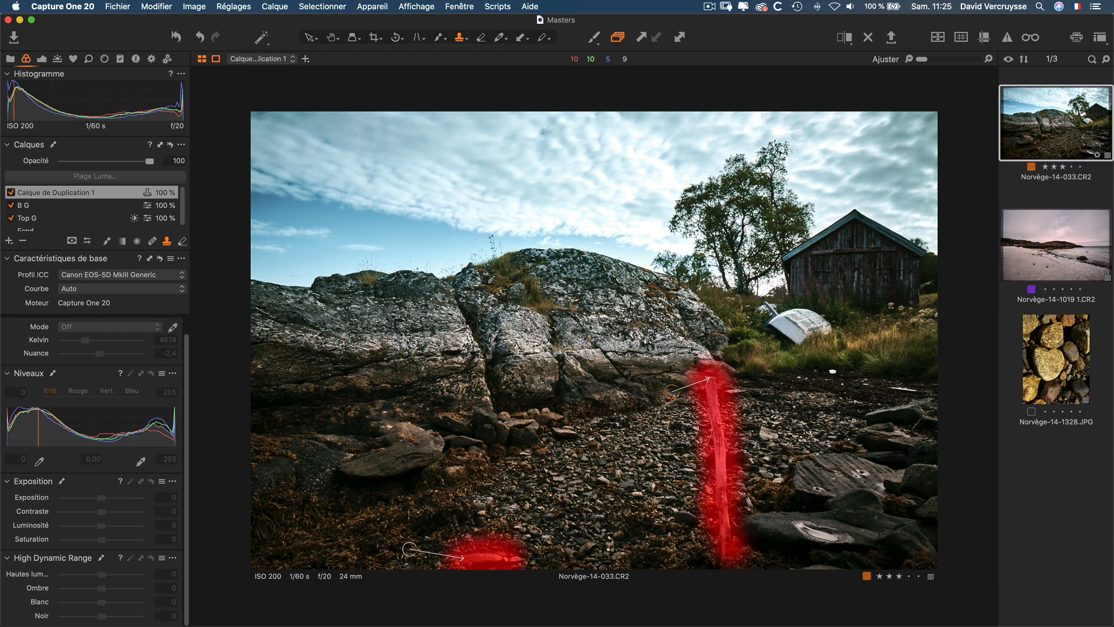
left_click(773, 432)
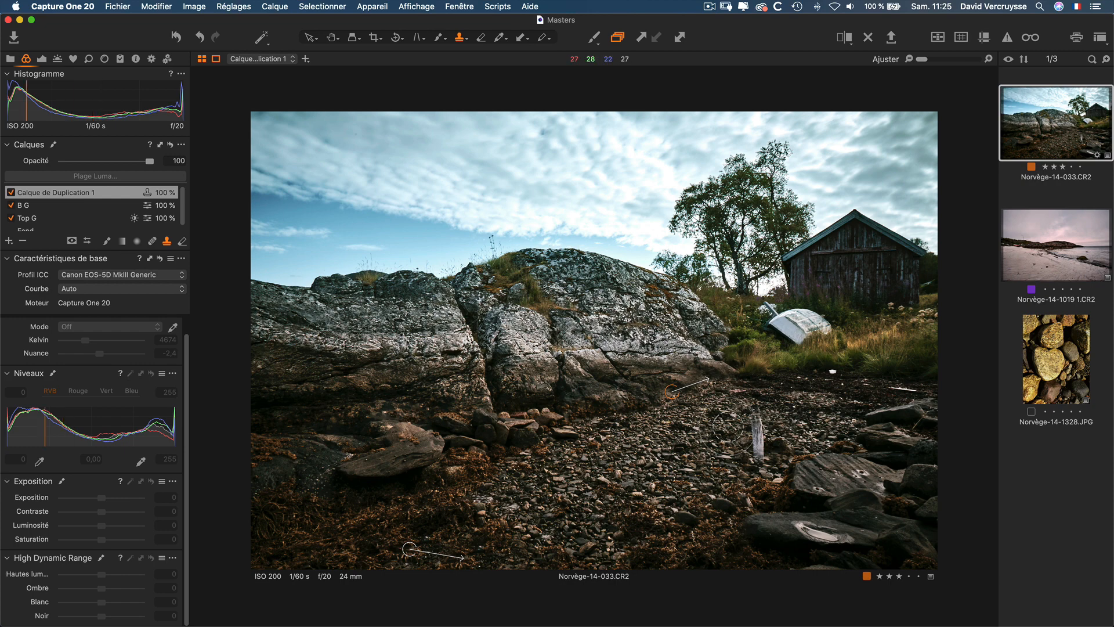
key("m")
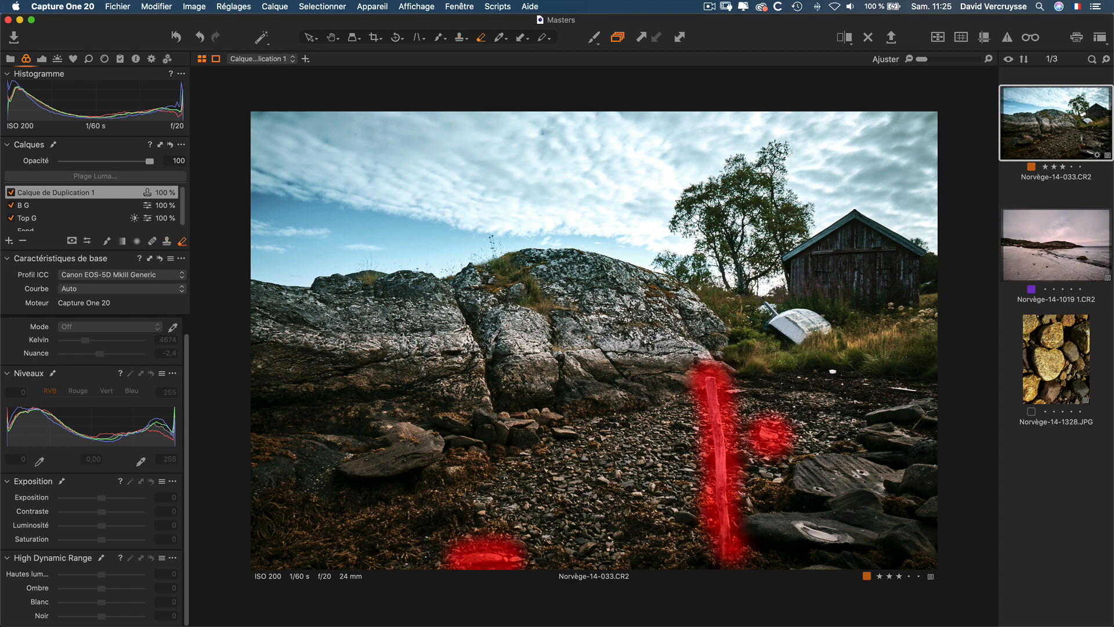
mouse_move(796, 435)
left_mouse_down()
mouse_move(768, 424)
mouse_move(769, 449)
mouse_move(754, 424)
left_mouse_up()
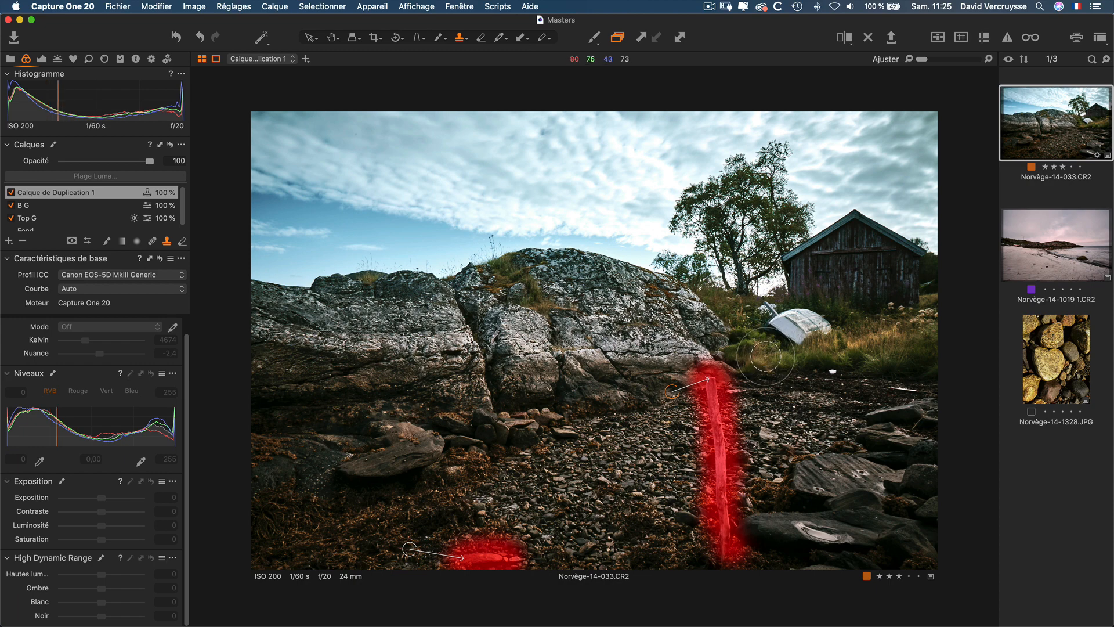
Step: Toggle the mask overlay repeatedly to examine the painted clone areas and their source arrows
key("m")
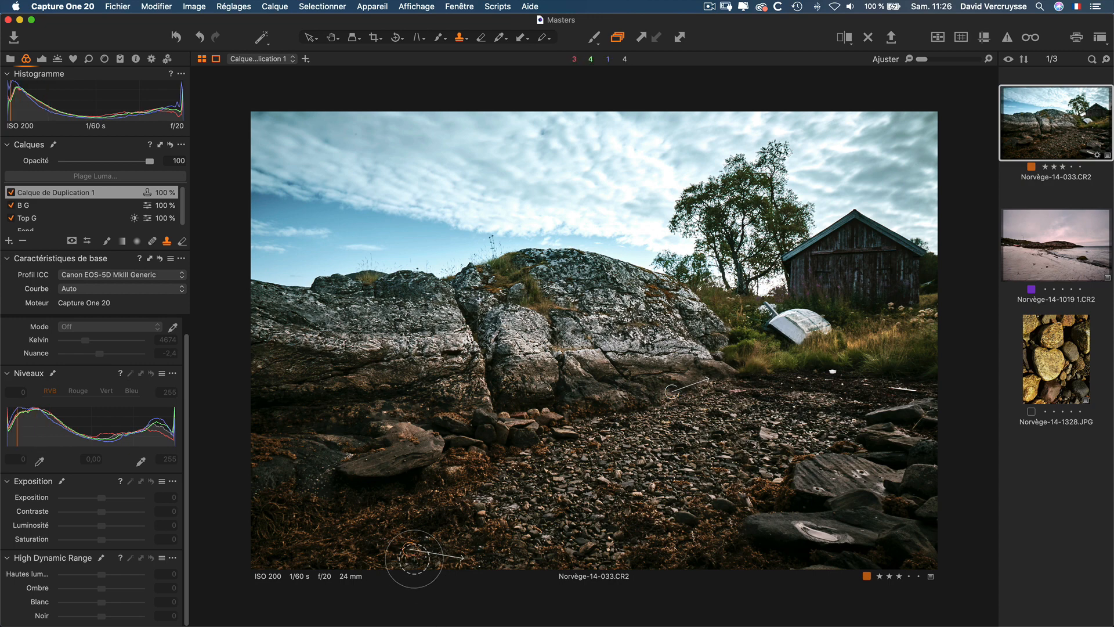
key("m")
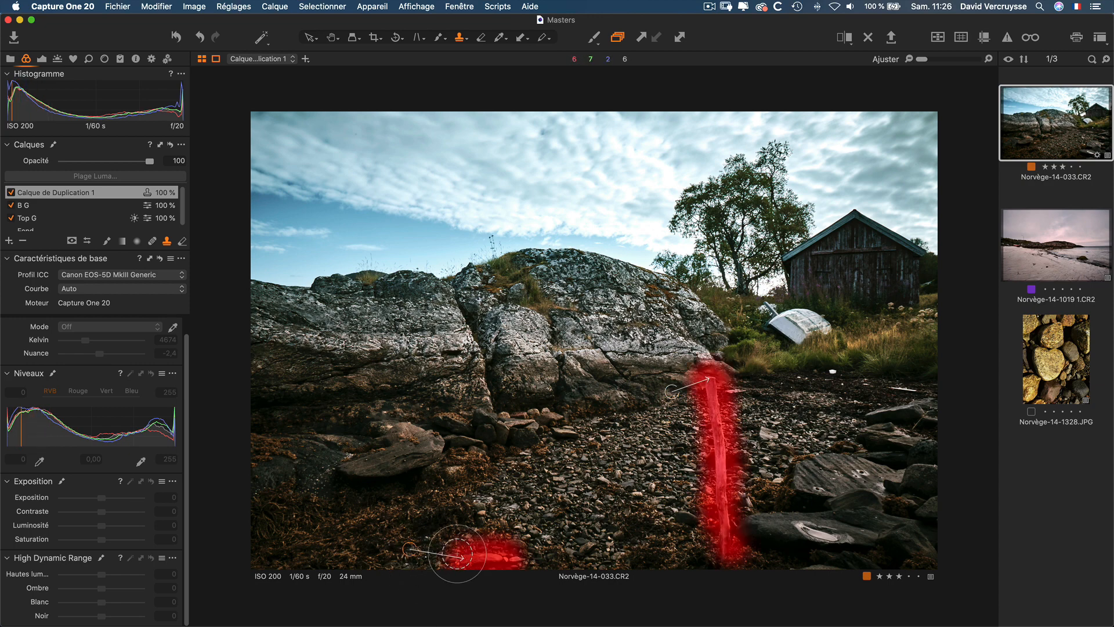
key("m")
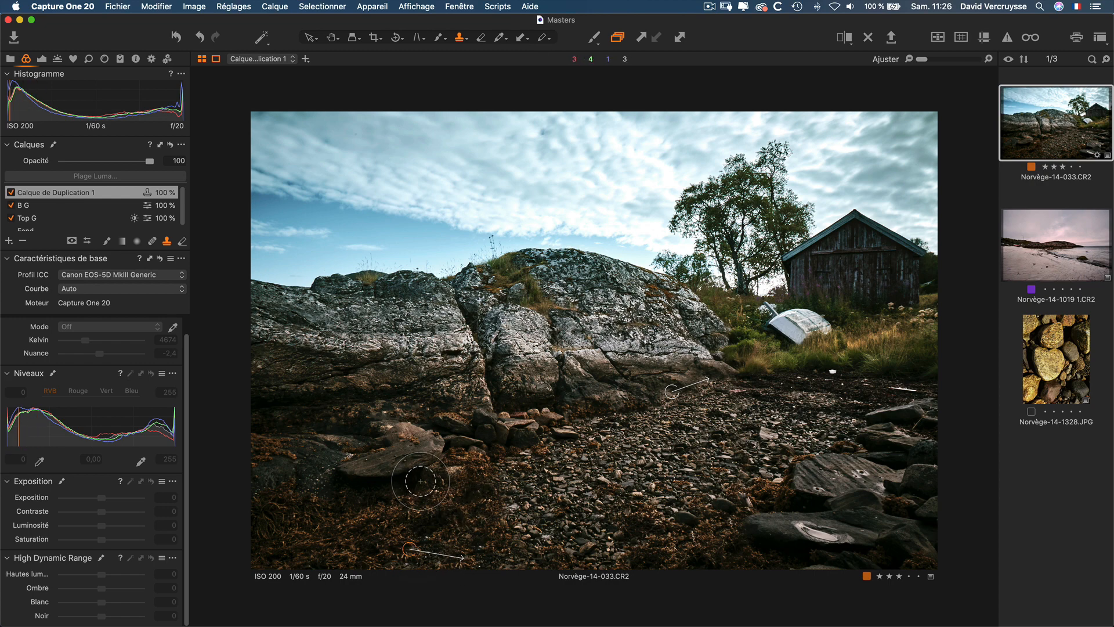
key("m")
key("m")
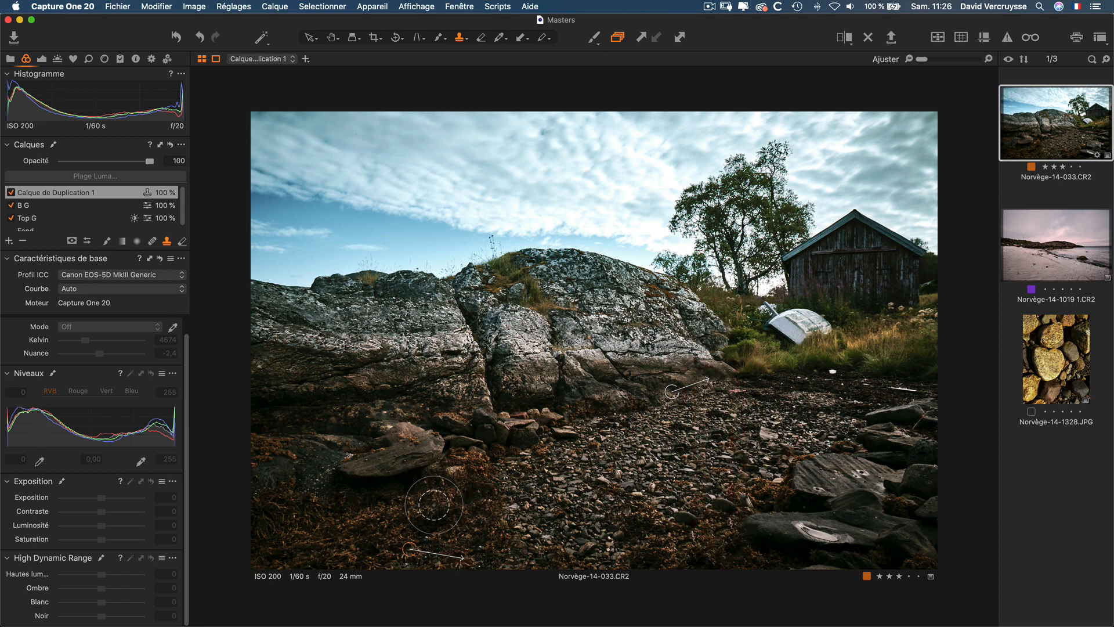
key("m")
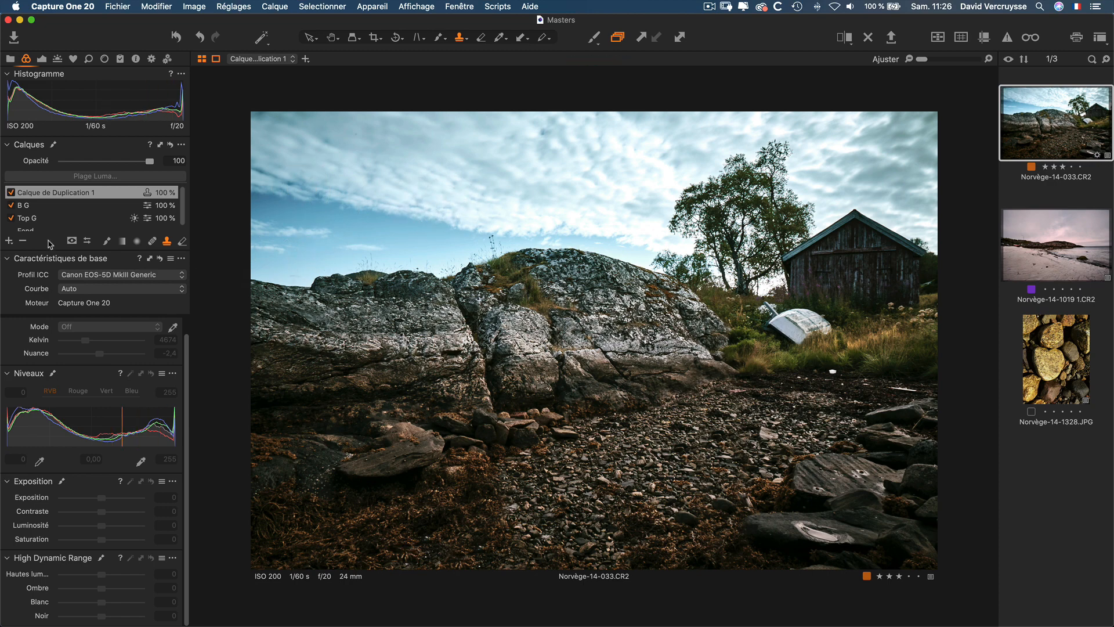
Step: Delete the clone layer (Calque de Duplication 1) and open the photo Norvège-14-1019 1.CR2
left_click(23, 241)
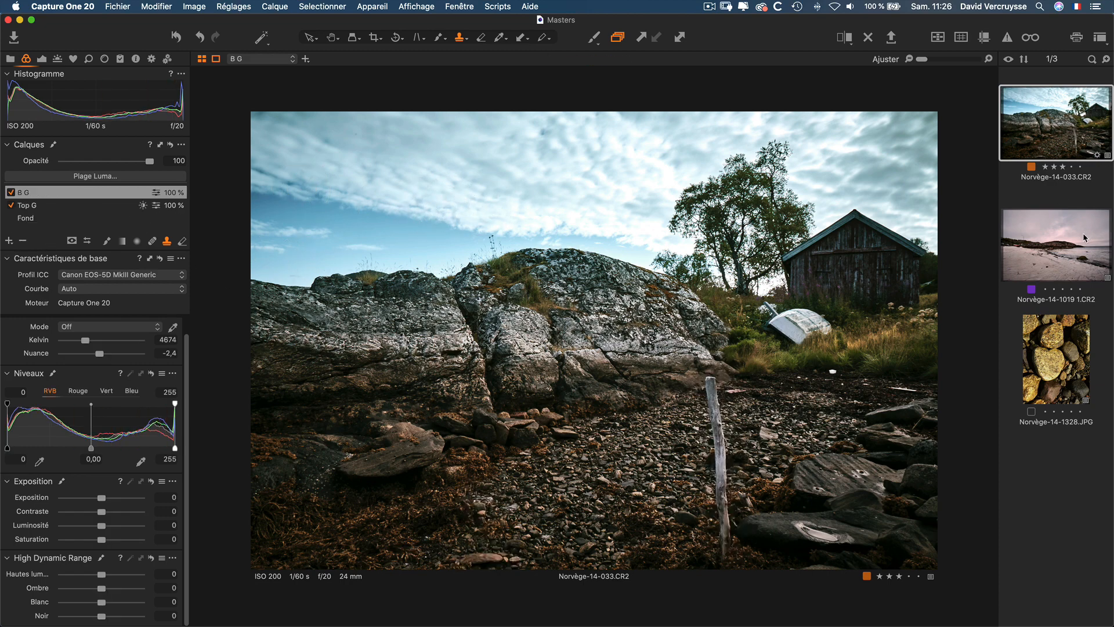
left_click(1019, 253)
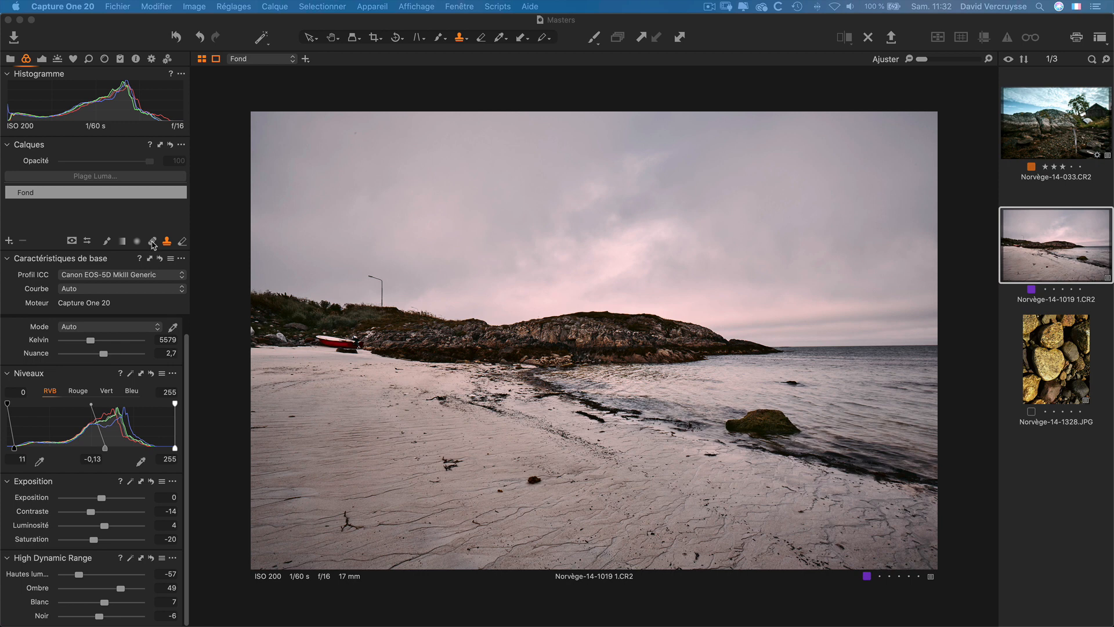
Step: Heal the small debris below the dark clump on the sand with a resized healing brush at 100% zoom, and nudge its source point
left_click(152, 243)
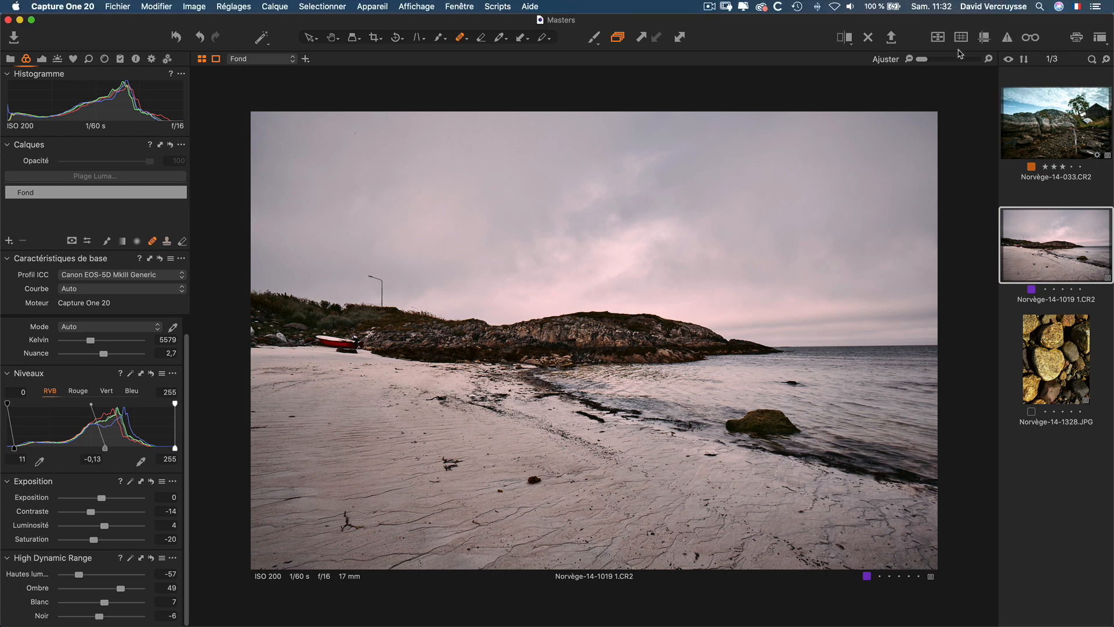
left_click(990, 63)
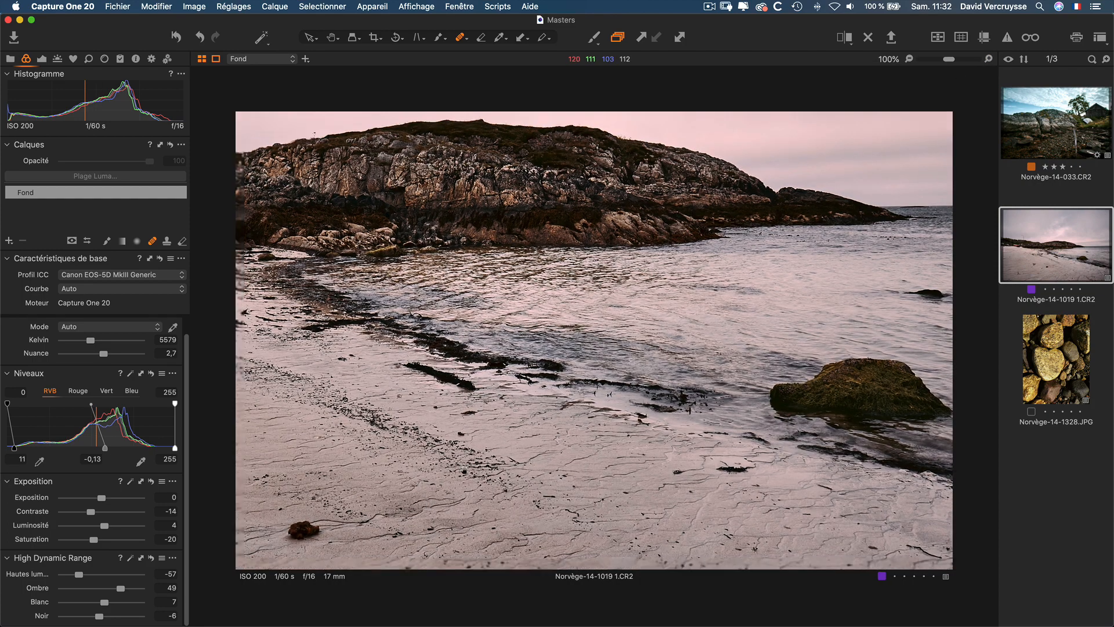
double_click(618, 279)
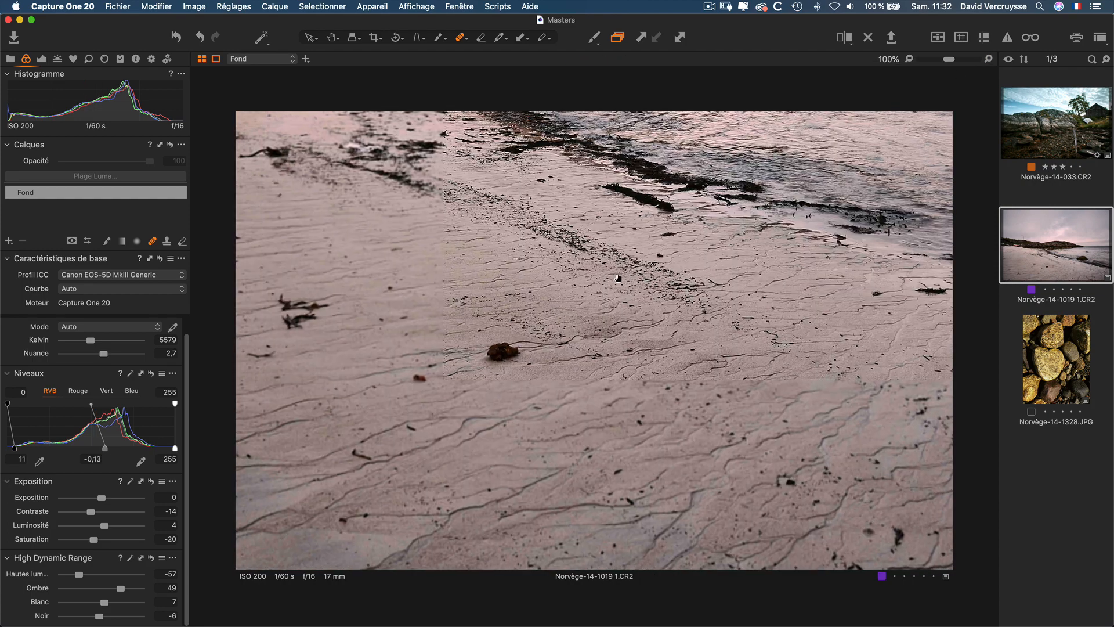
right_click(428, 370)
left_click_drag(432, 372, 427, 371)
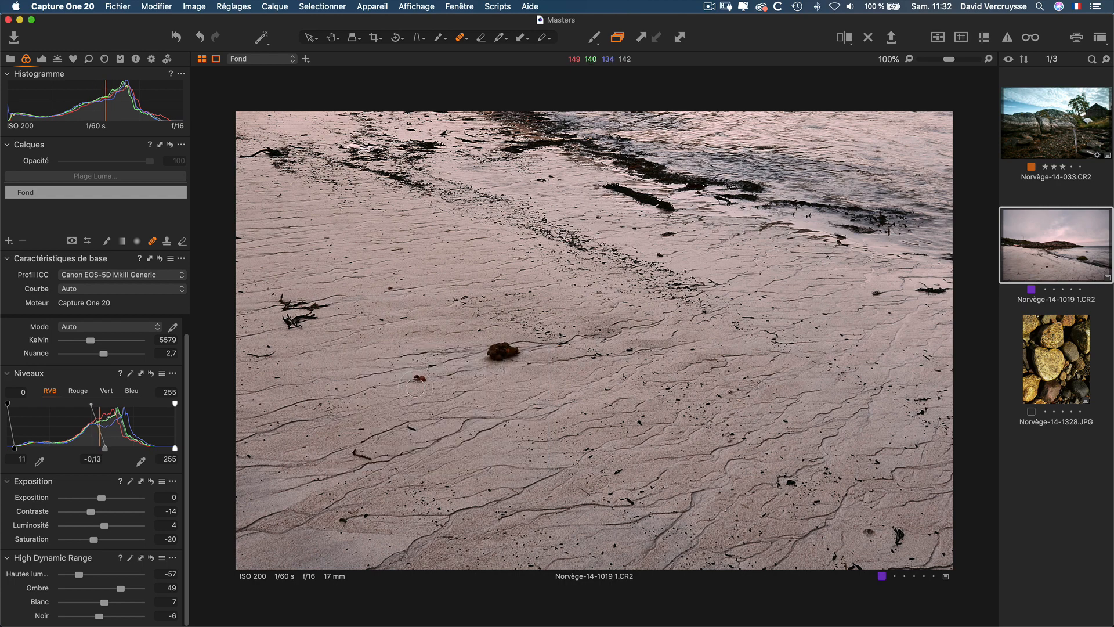
left_click(421, 378)
left_click(417, 378)
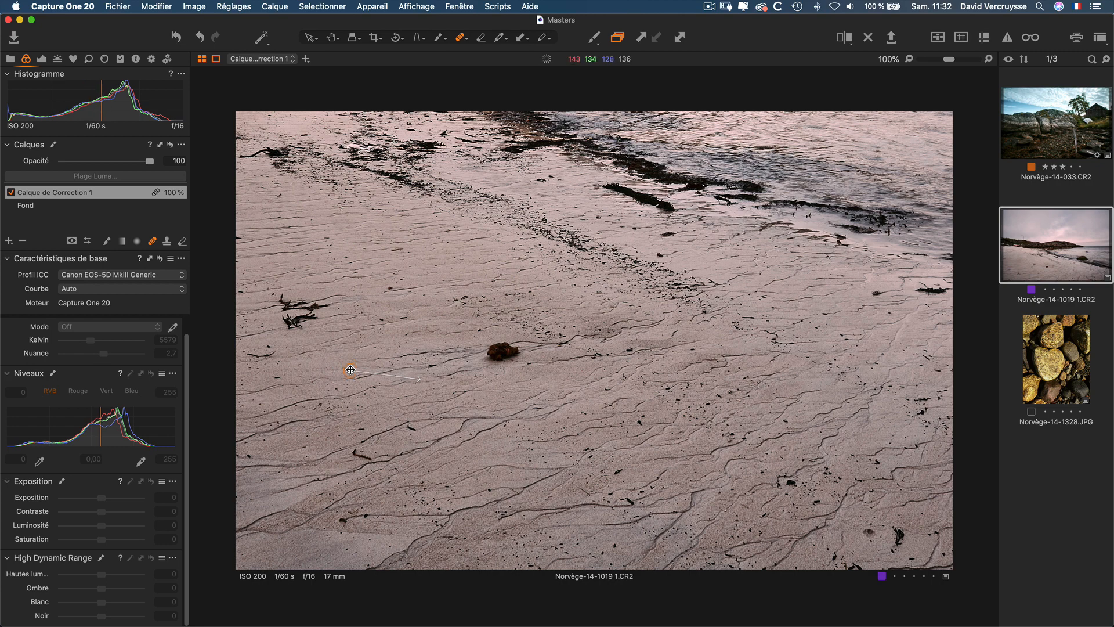
left_click_drag(350, 369, 350, 365)
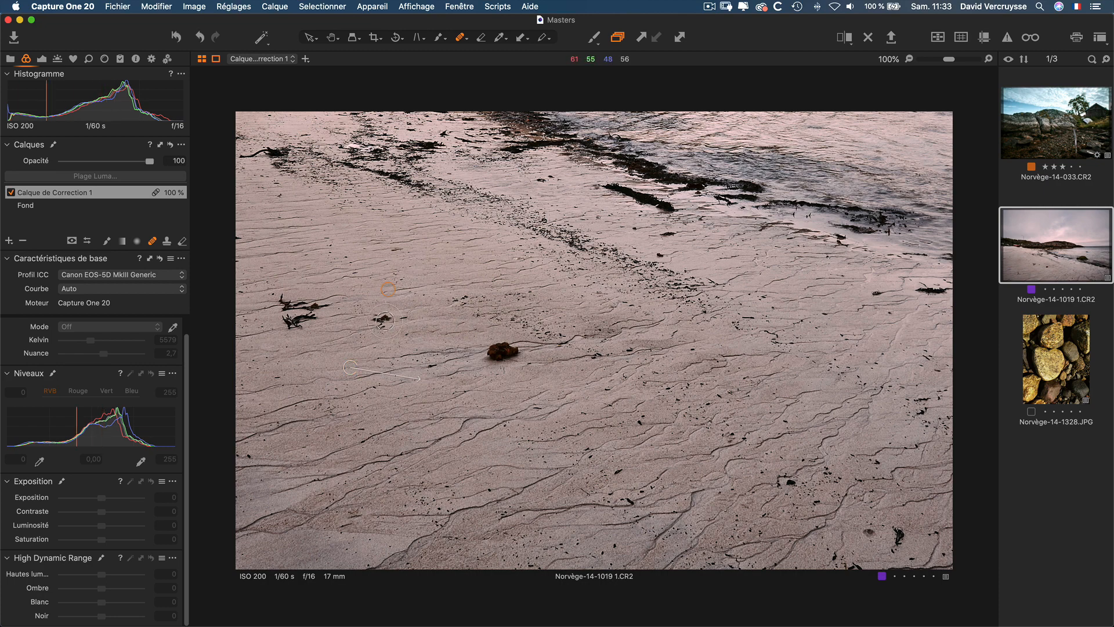
Step: Heal the nearby small debris, the dark clump and the branch-shaped seaweed on the sand, and display the healing mask
left_click(383, 319)
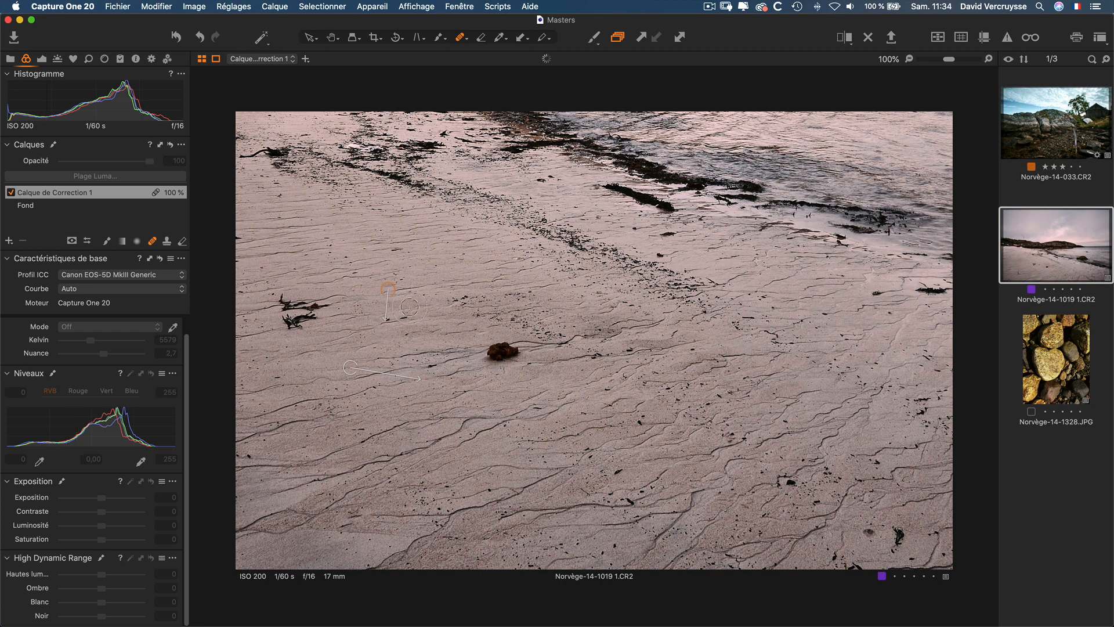
left_click(510, 347)
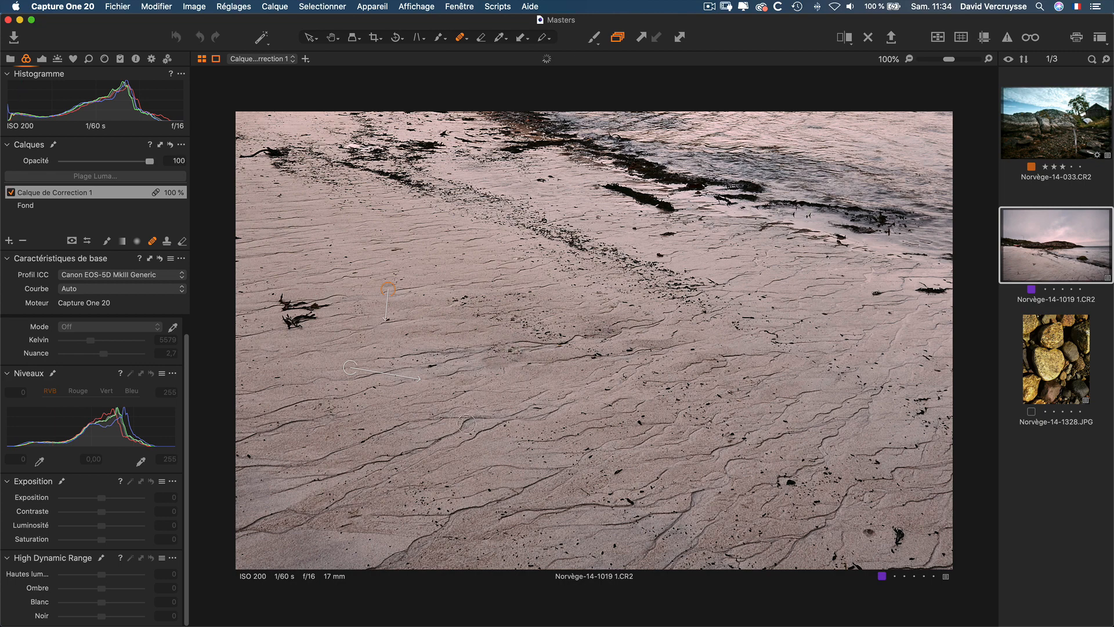
scroll(425, 413, "left", 10)
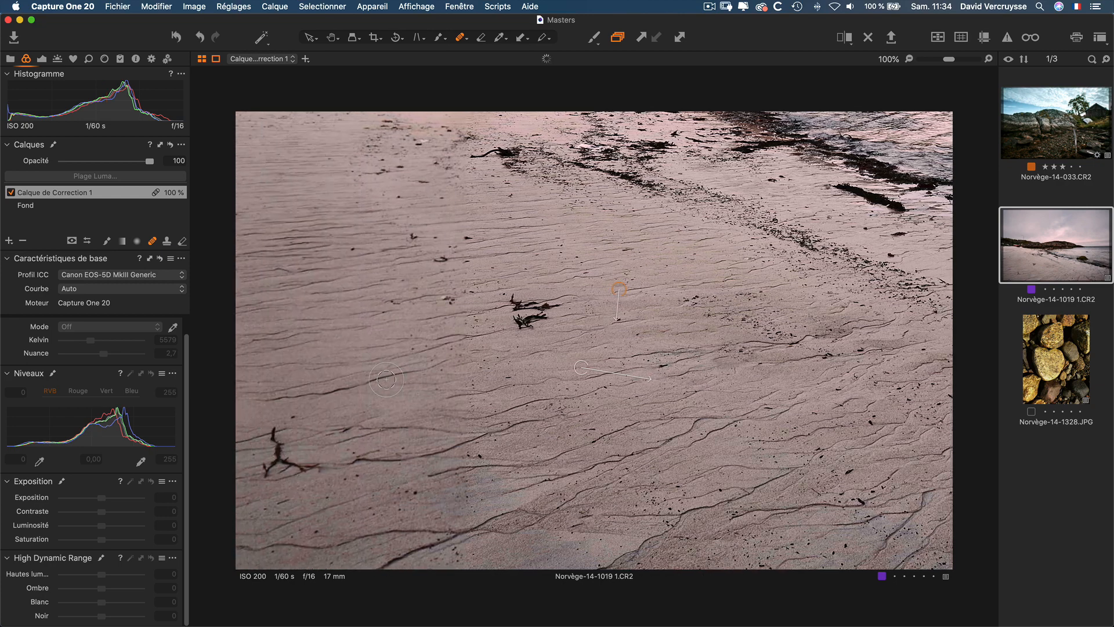
scroll(399, 396, "left", 7)
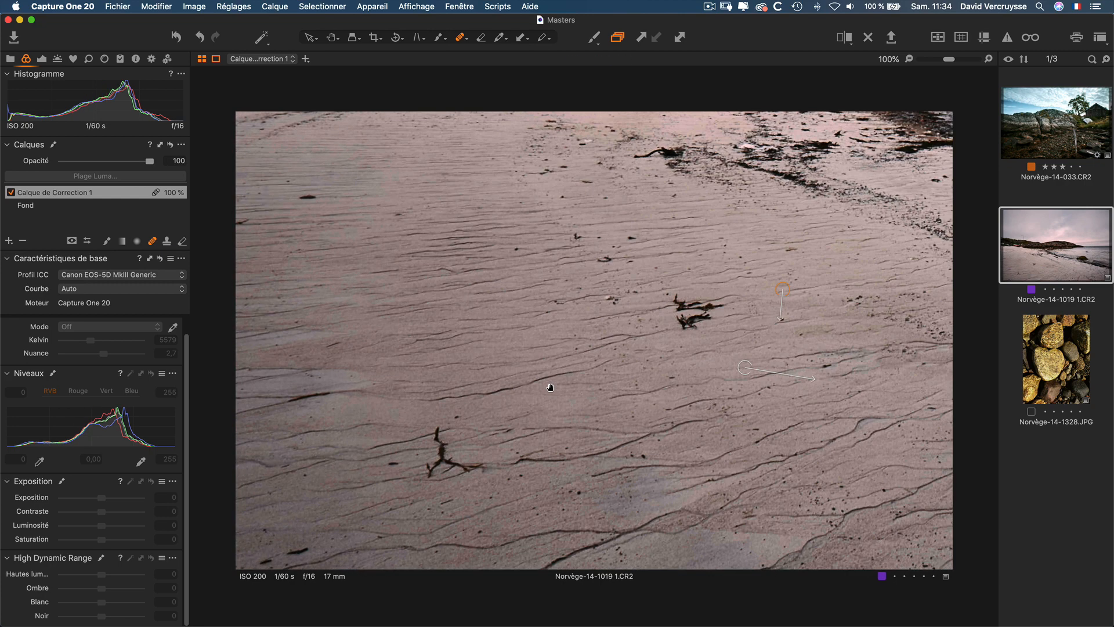
mouse_move(435, 428)
left_mouse_down()
mouse_move(427, 470)
mouse_move(434, 438)
mouse_move(464, 474)
mouse_move(451, 463)
mouse_move(482, 468)
mouse_move(430, 458)
left_mouse_up()
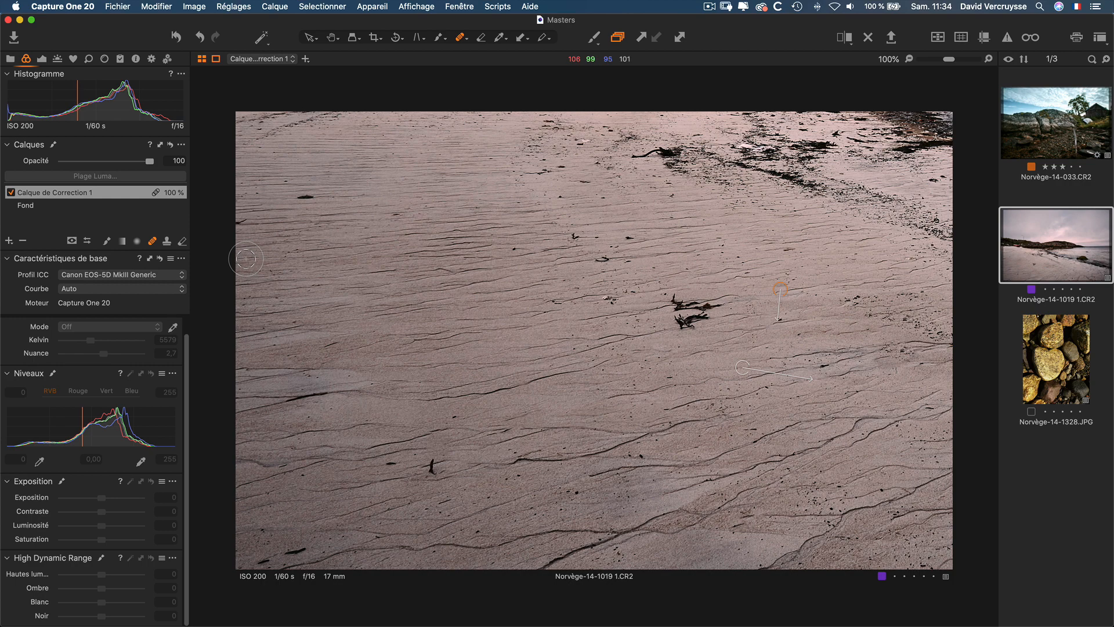
key("m")
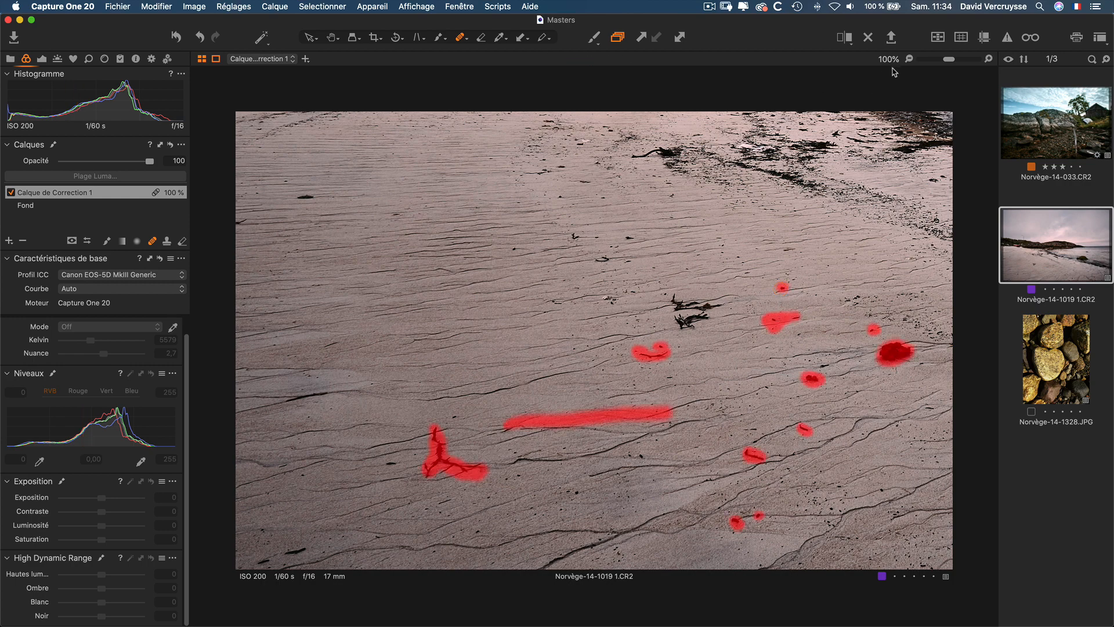
Step: With the clone brush, sample clean sand and paint over the remaining dark seaweed in the middle of the beach
left_click(909, 59)
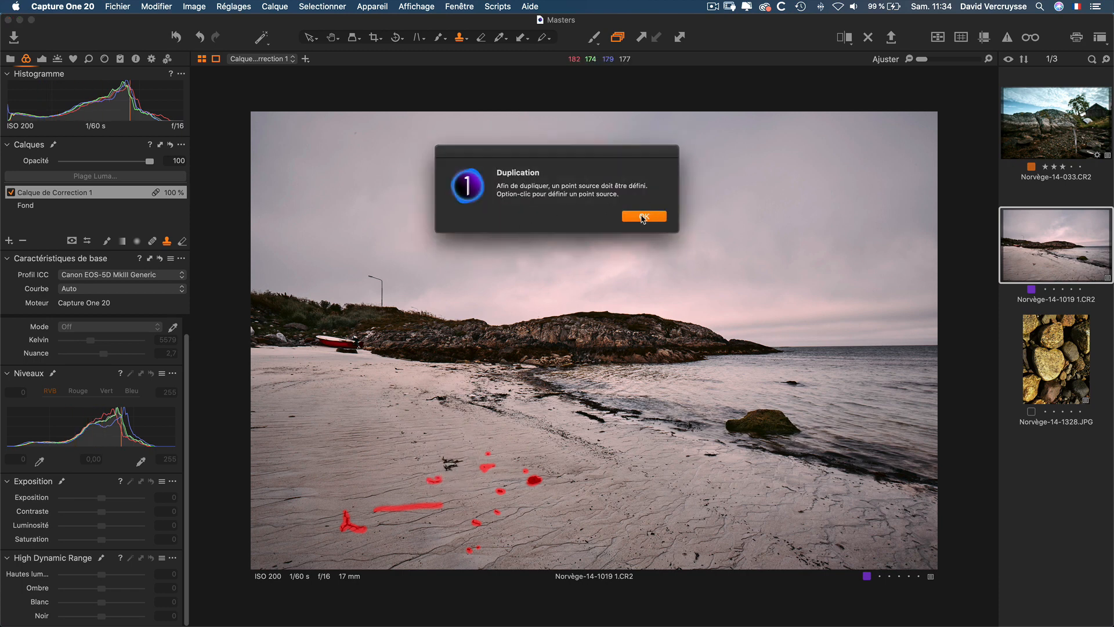
left_click(643, 217)
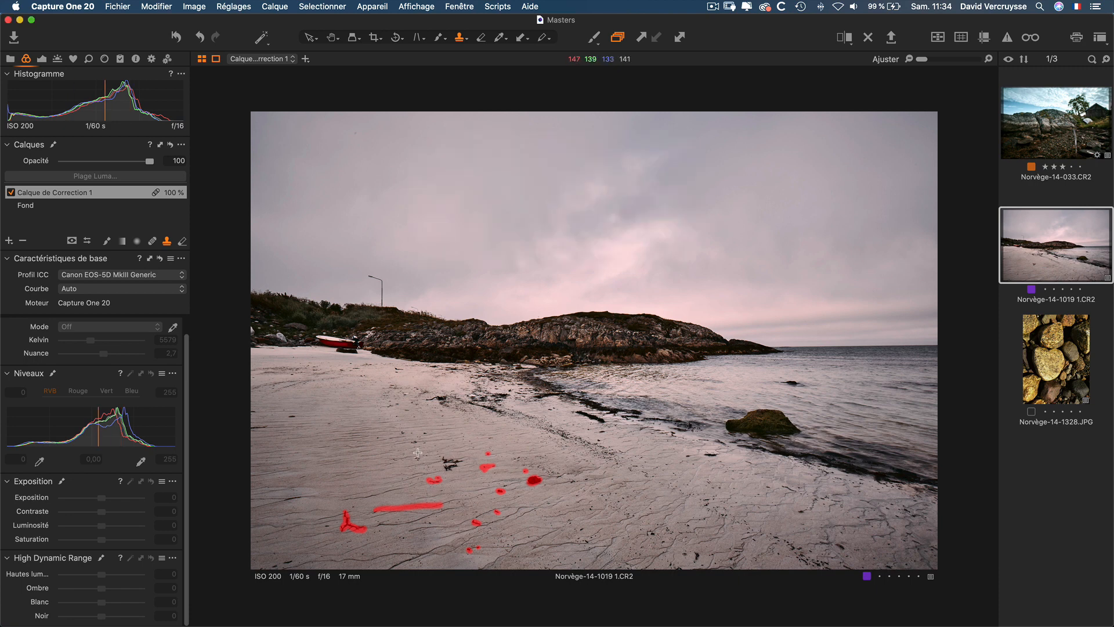
left_click(371, 455, "alt")
left_click_drag(453, 456, 448, 462)
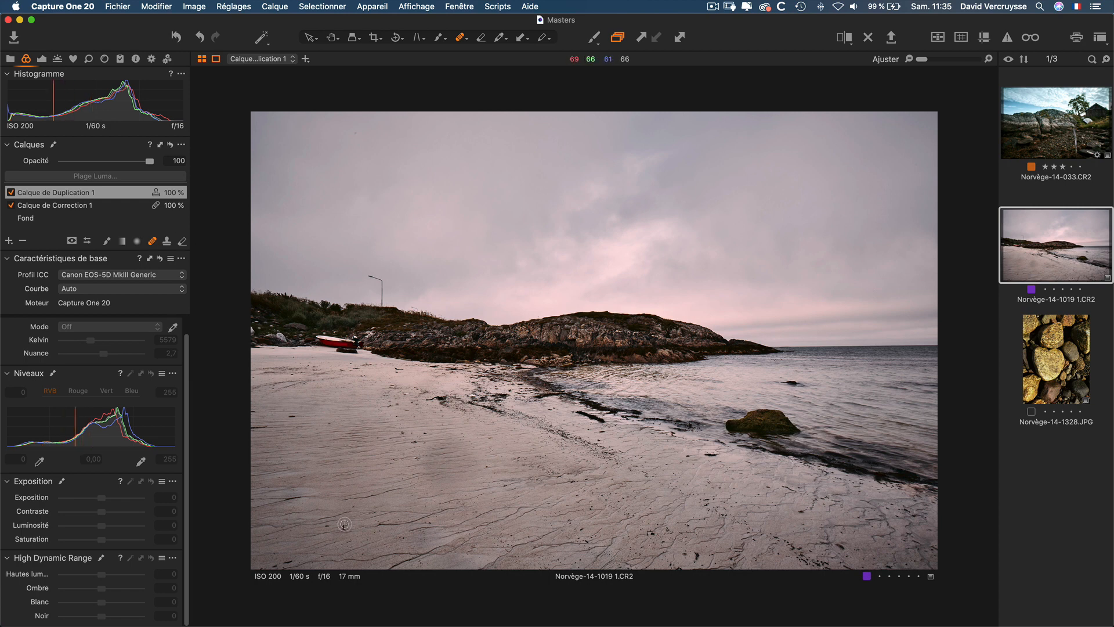
Step: On the correction layer, heal the leftover twig and the small dark marks along the lower part of the beach
key("alt+super+Down")
left_click_drag(345, 524, 328, 525)
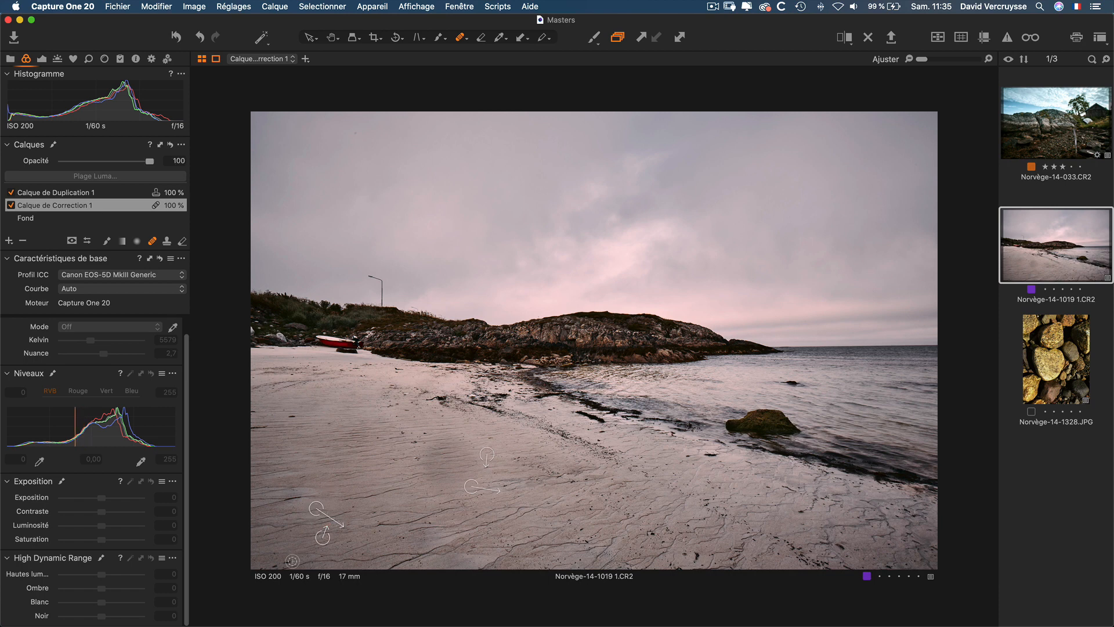
left_click_drag(292, 561, 284, 561)
left_click(587, 543)
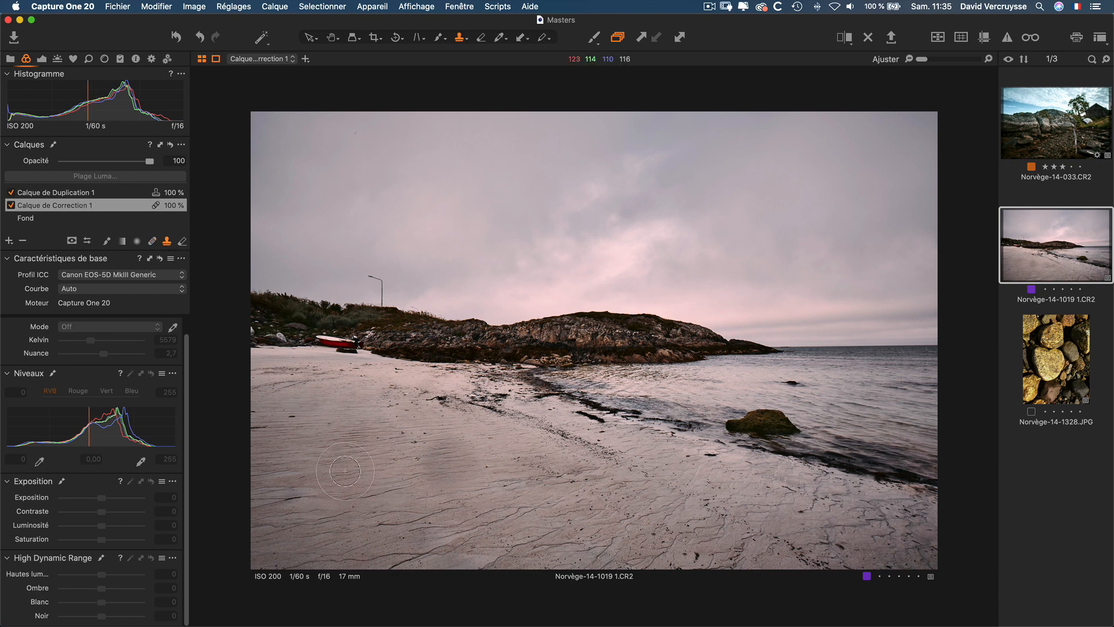
Step: Reduce the clone brush size and sample clean sand near the photo's left edge to cover the dark mark there
right_click(367, 444)
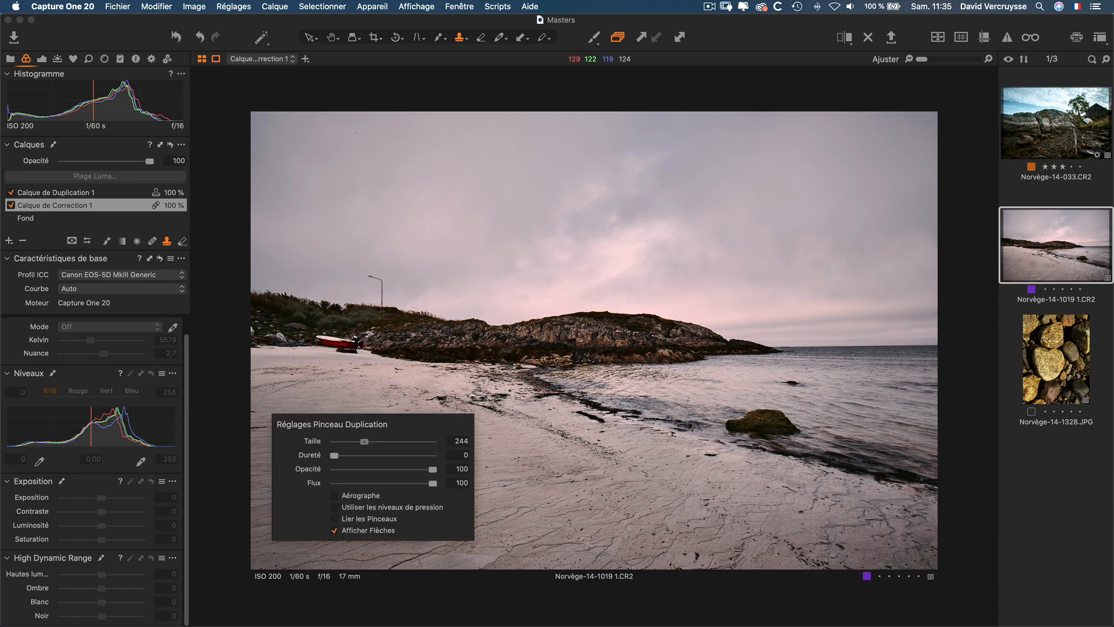
left_click(268, 430)
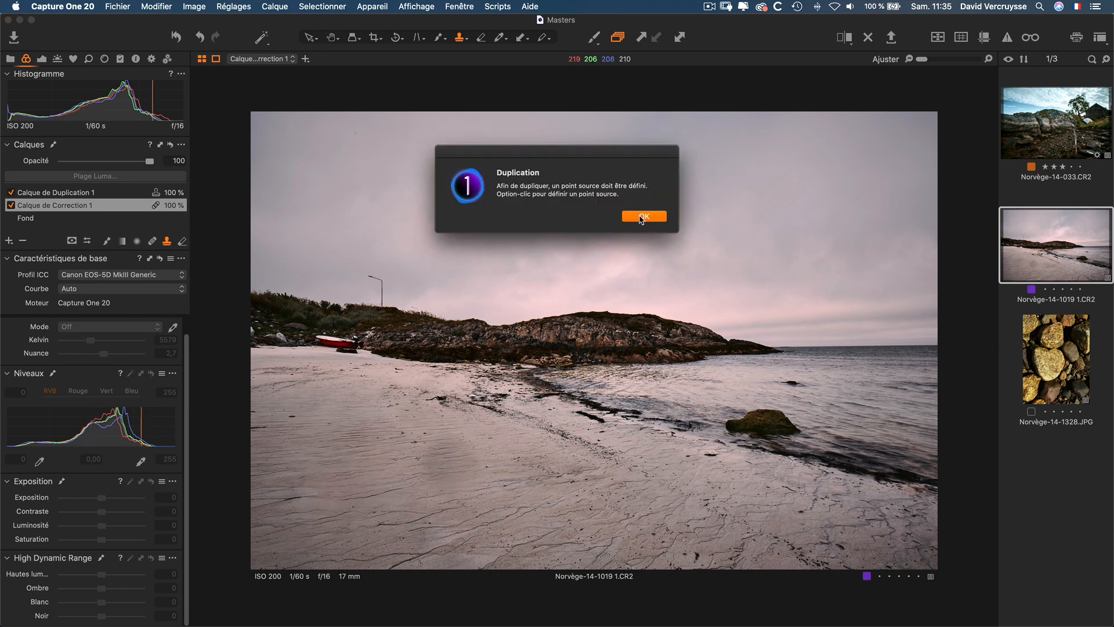
left_click(641, 217)
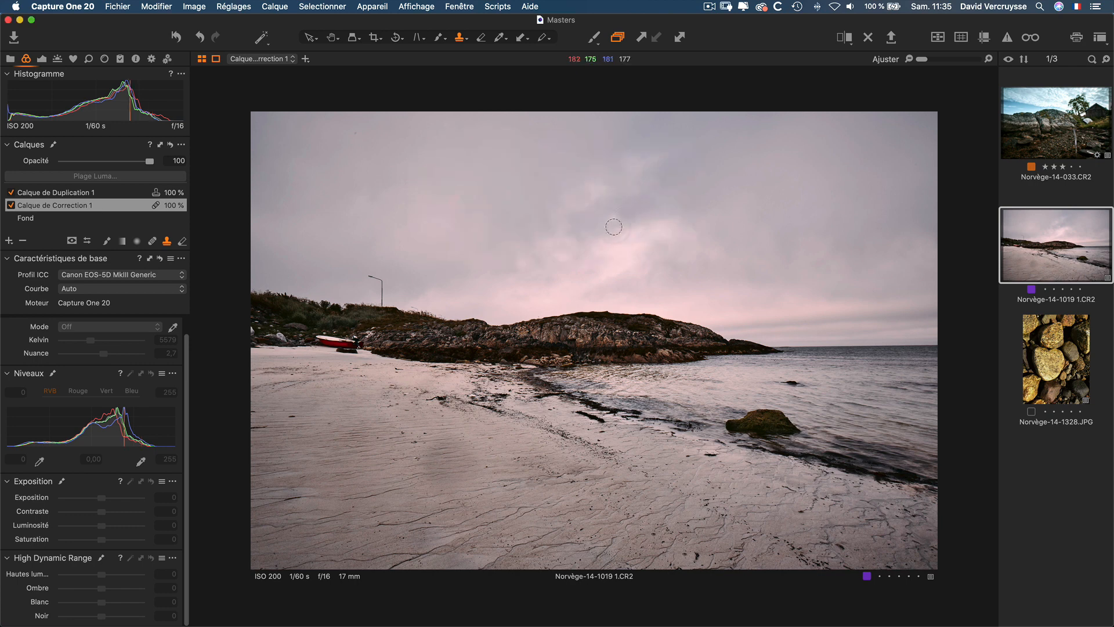
left_click(280, 402, "alt")
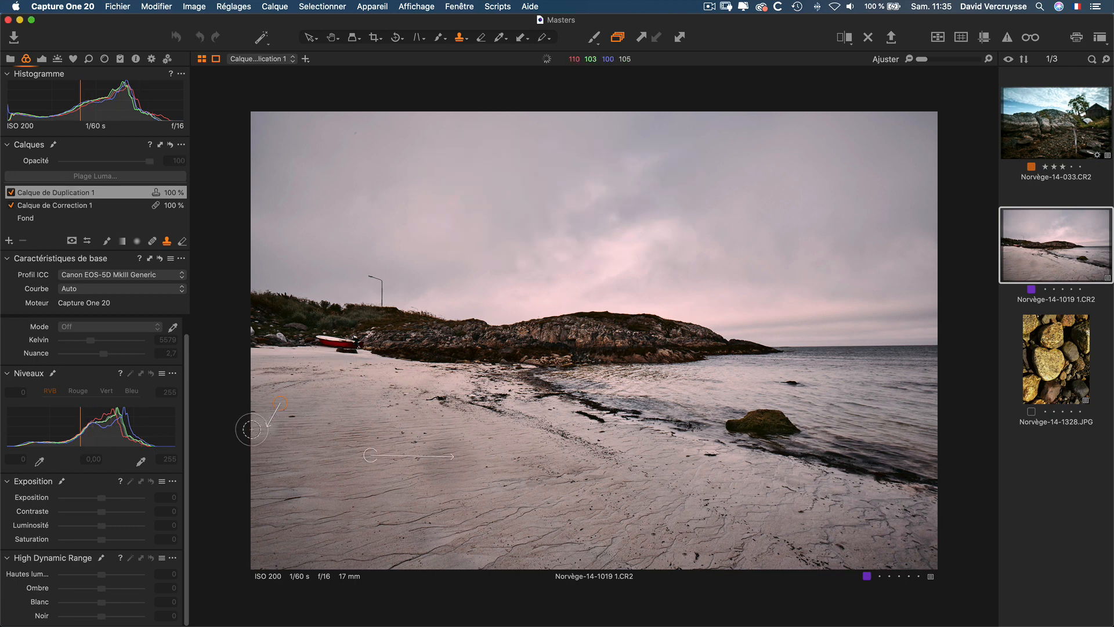
Step: Clone clean sand down along the photo's left edge and heal the small dark mark just beside it on the beach
left_click_drag(252, 430, 267, 487)
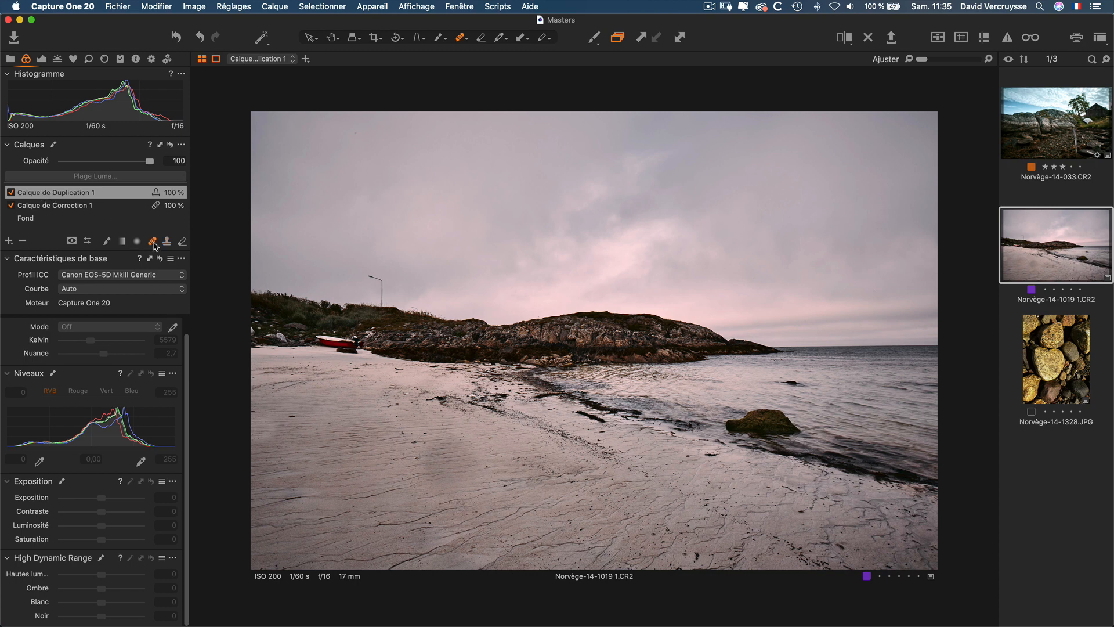
left_click_drag(293, 417, 300, 416)
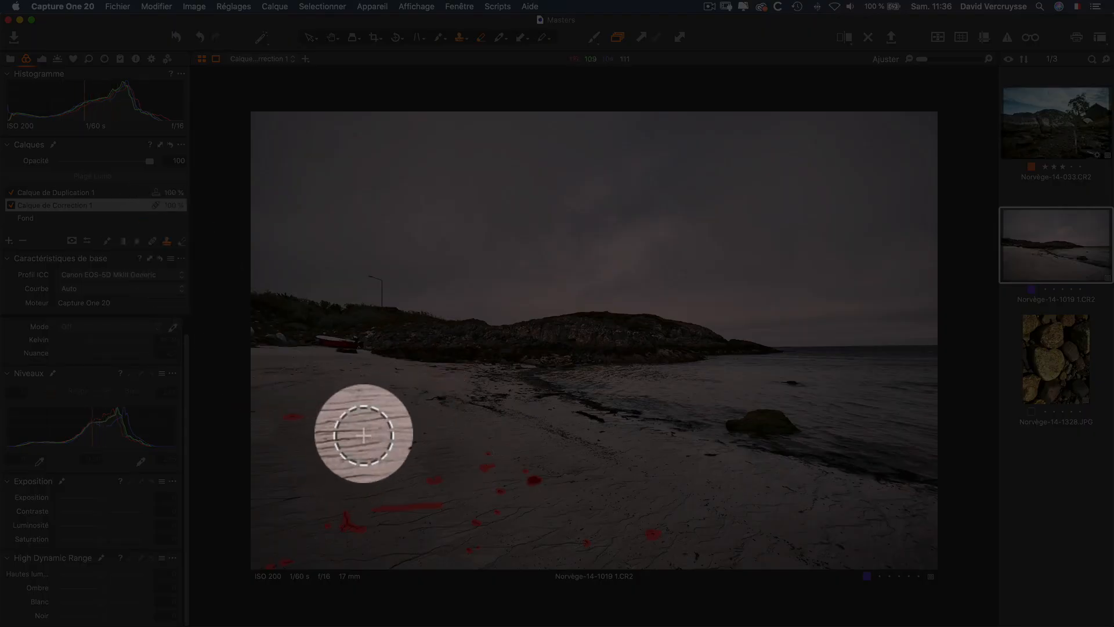
Step: On the correction layer, try to heal away the tall street lamp on the hill, from its head down the pole to the grass
left_click(151, 243)
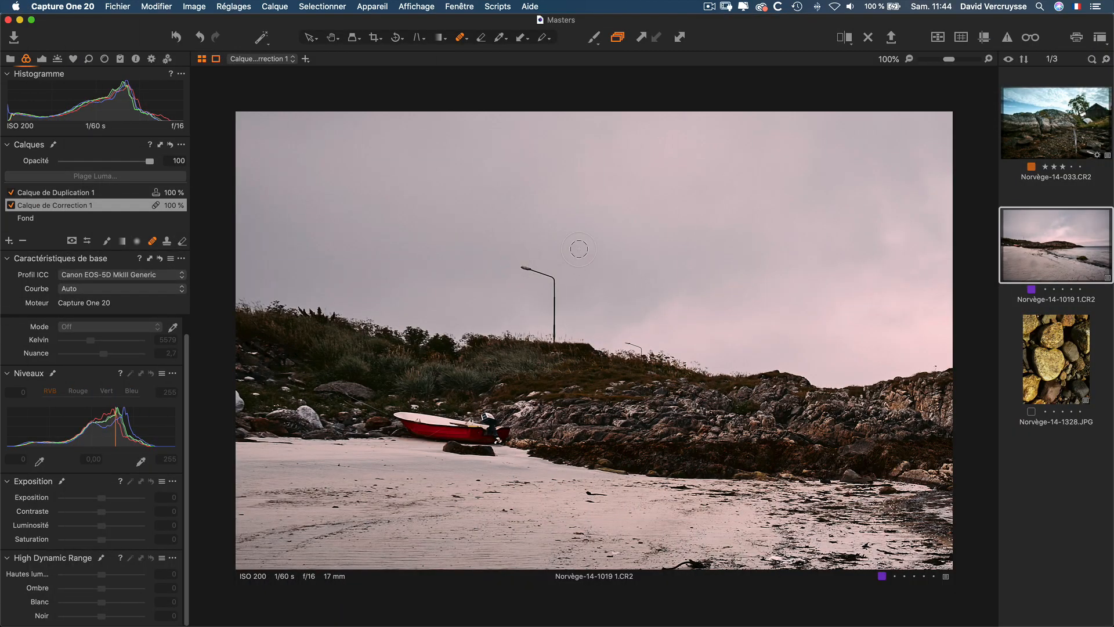
left_click(572, 252)
left_click(524, 268)
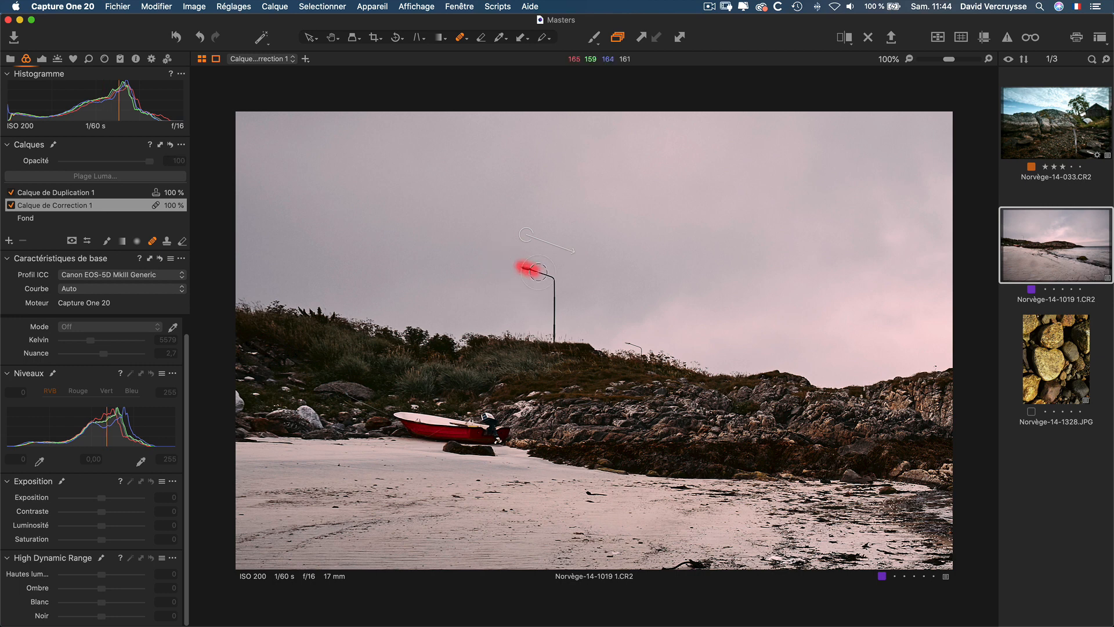
left_click_drag(555, 287, 554, 347)
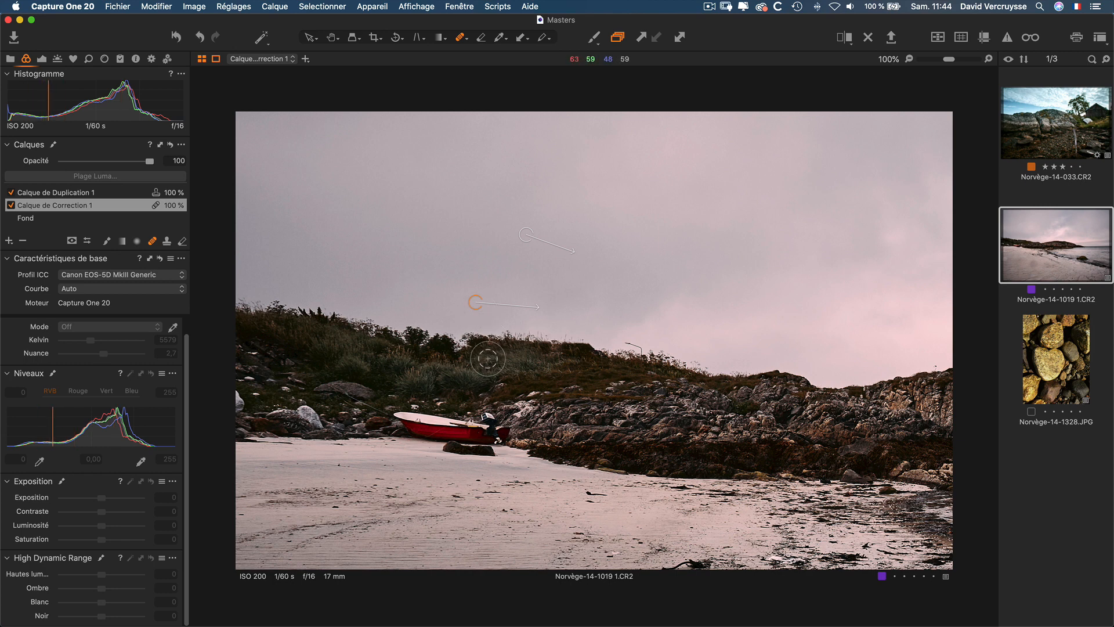
Step: Reposition the healing source for the lamp pole by shifting it between the grass line and the clear sky
left_click_drag(475, 303, 476, 317)
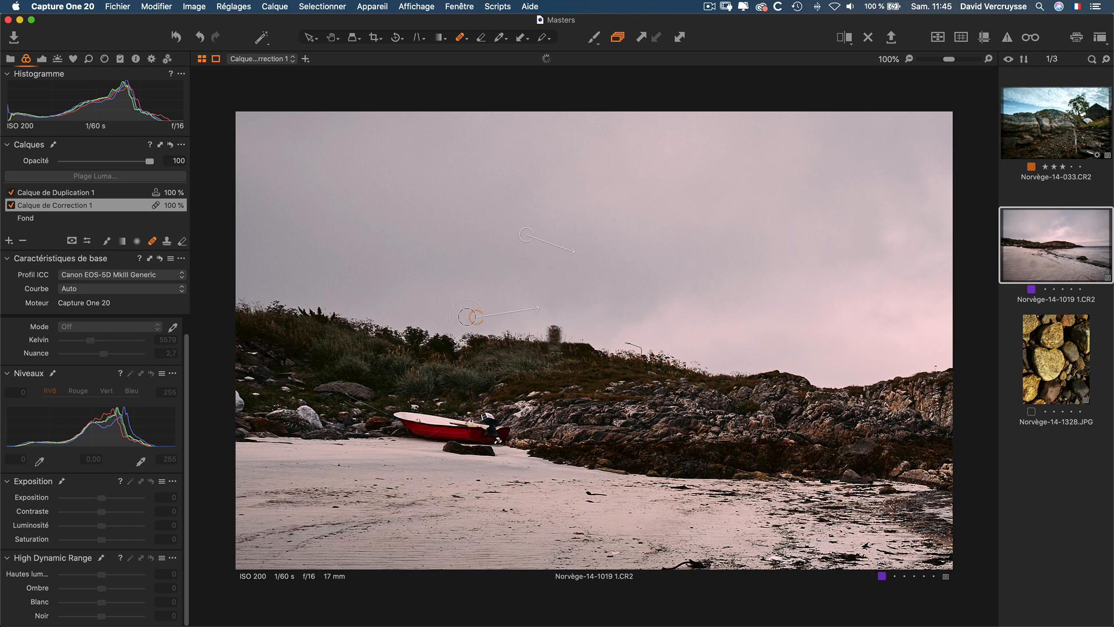
left_click_drag(474, 316, 475, 311)
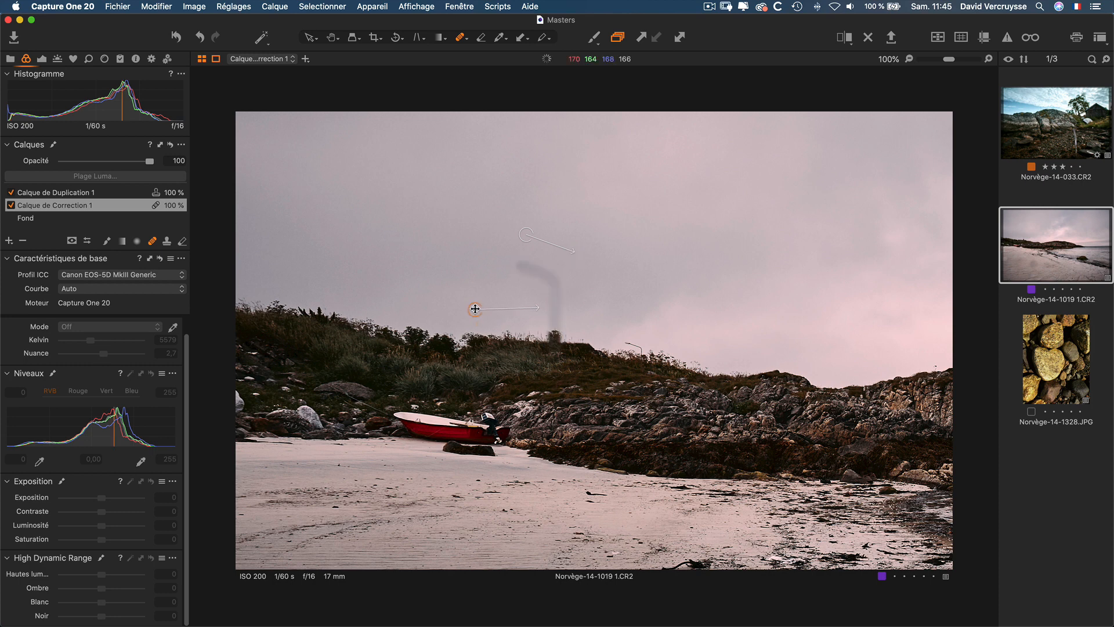
left_click_drag(474, 308, 474, 308)
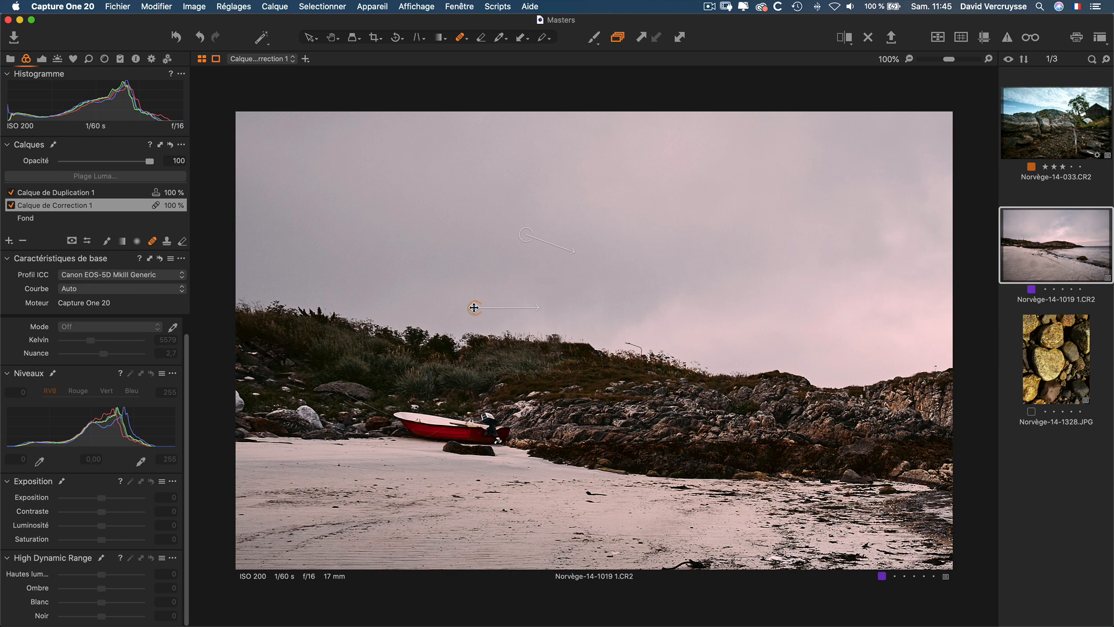
left_click_drag(474, 307, 472, 306)
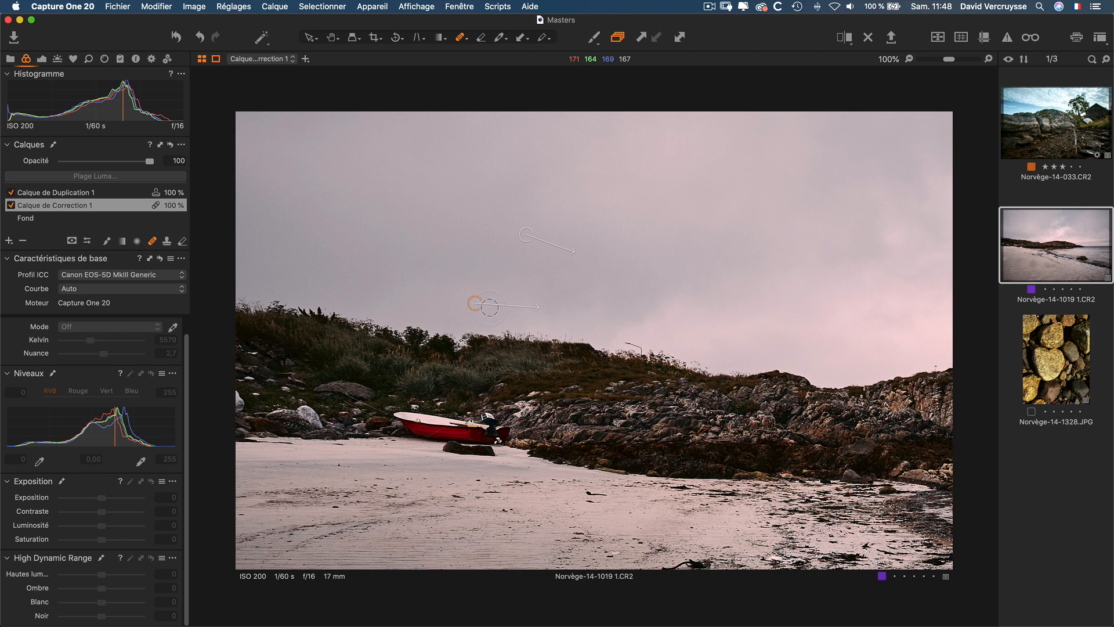
Step: Show the healing mask and delete both healing points used on the street lamp
key("m")
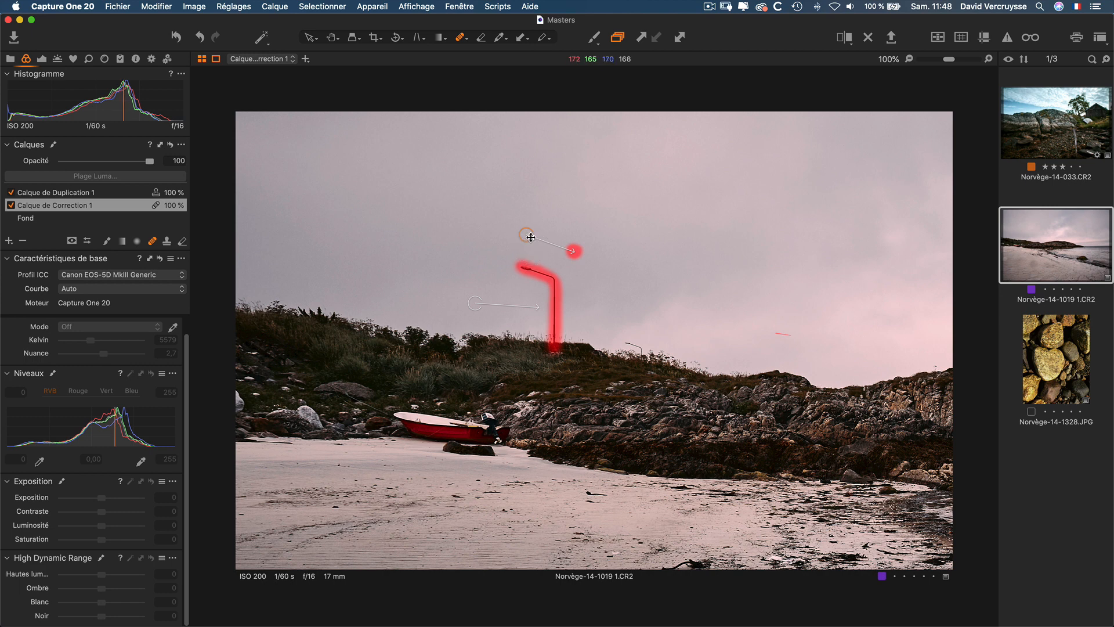
key("BackSpace")
key("BackSpace")
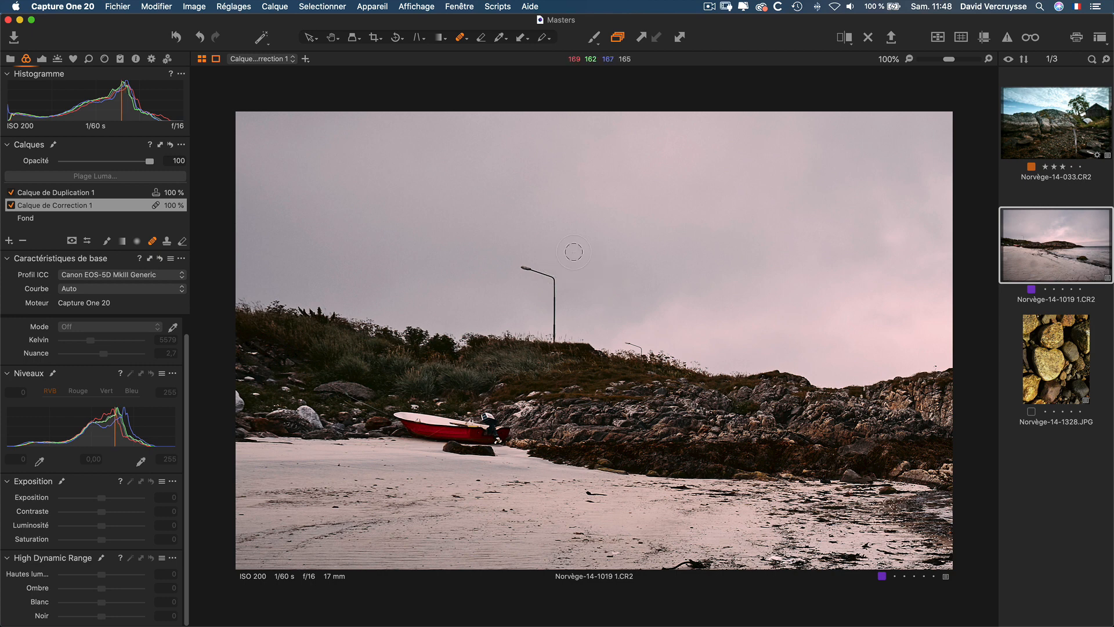
left_click(573, 252)
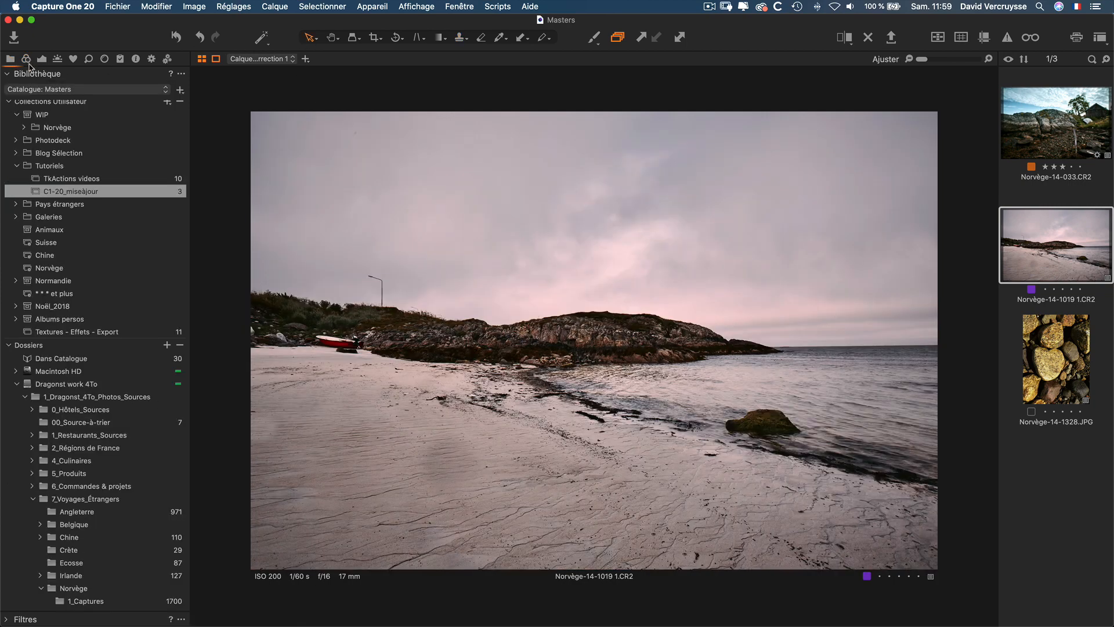
Step: Examine the Nikon ICC profiles available for the D800 and D610 without changing the photo's current profile
left_click(26, 59)
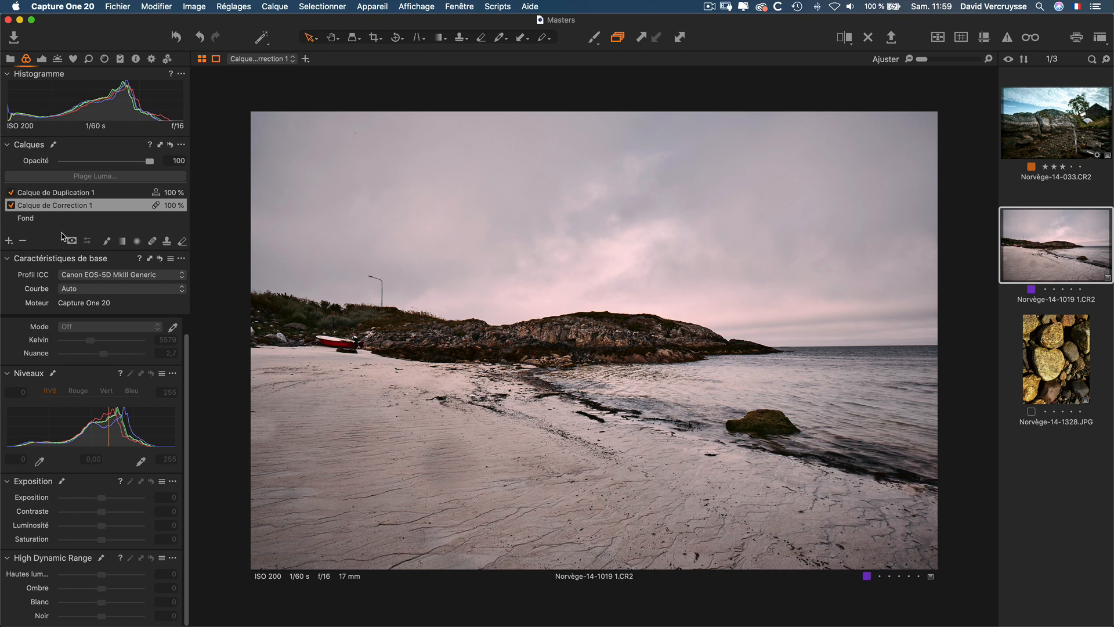
left_click(129, 276)
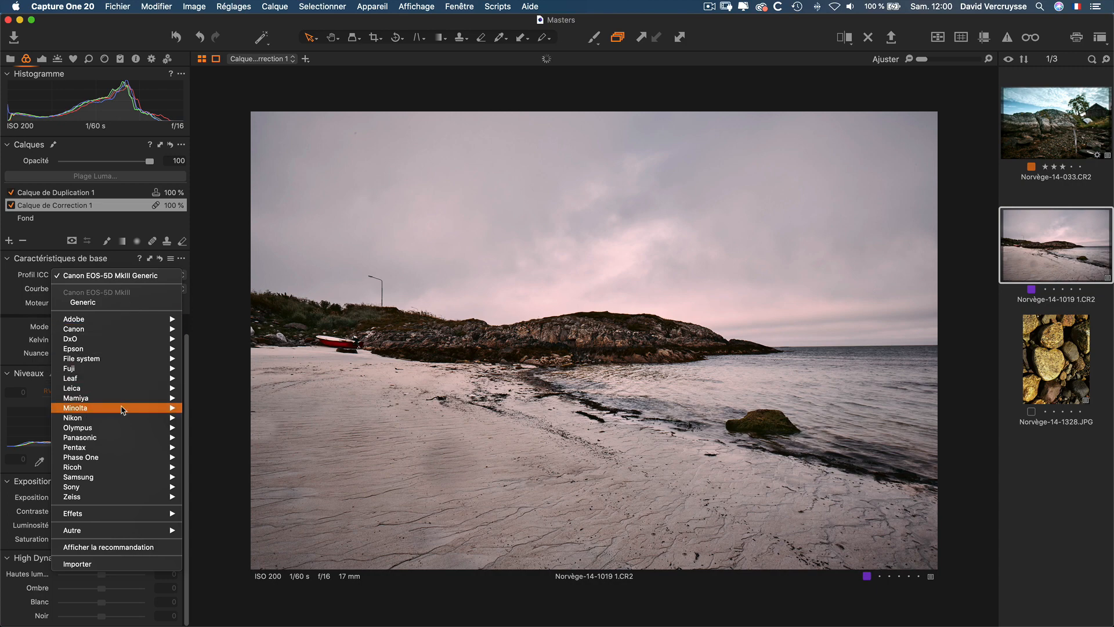
mouse_move(119, 419)
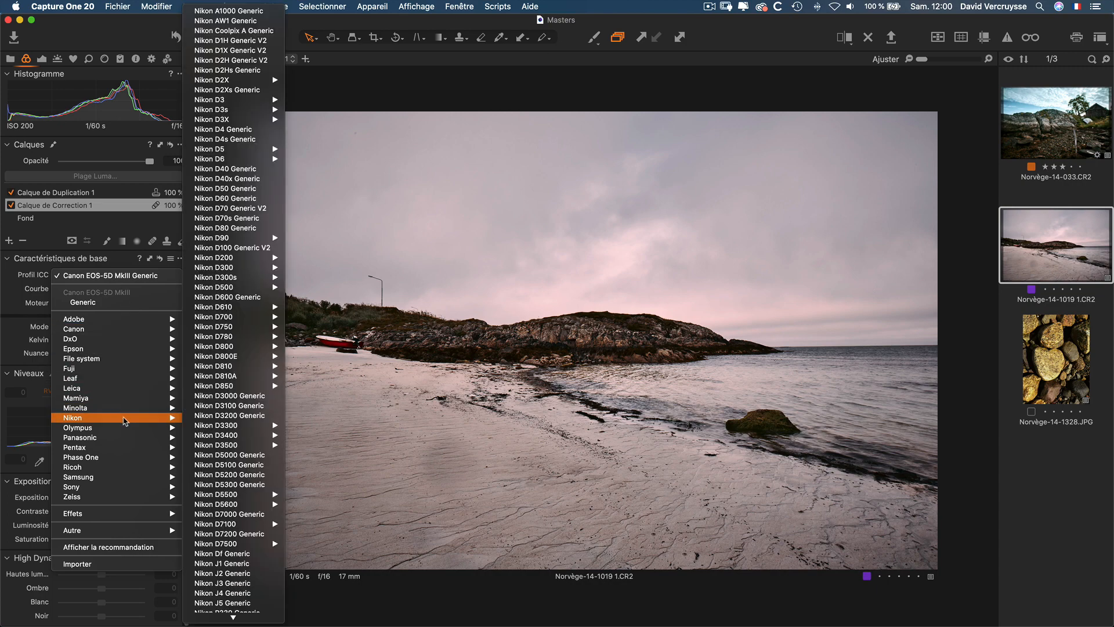
mouse_move(238, 386)
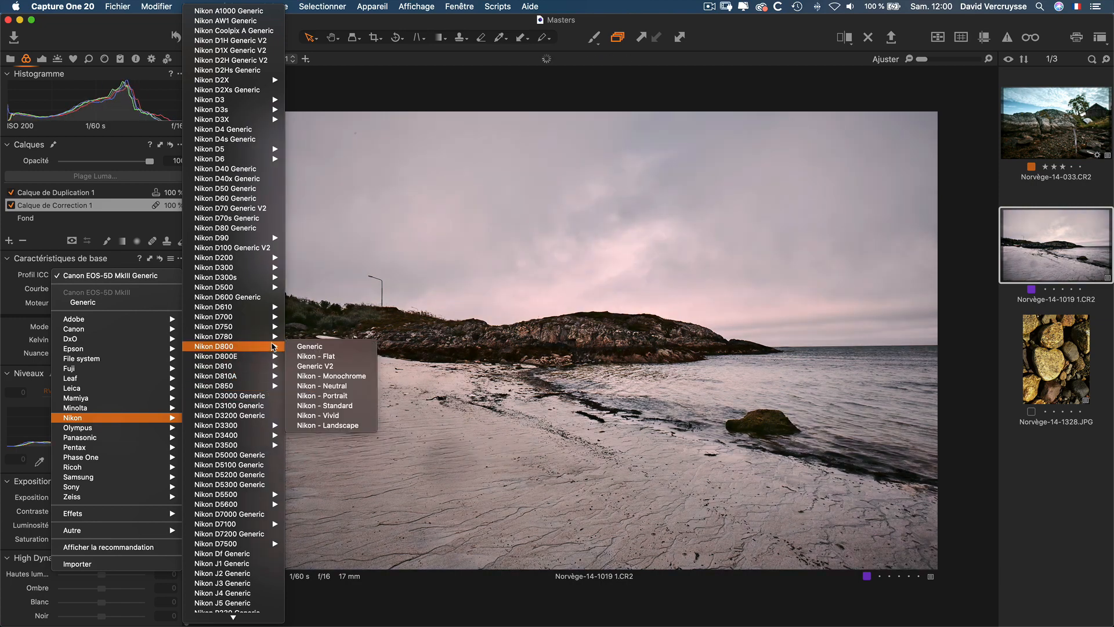
mouse_move(272, 346)
mouse_move(274, 308)
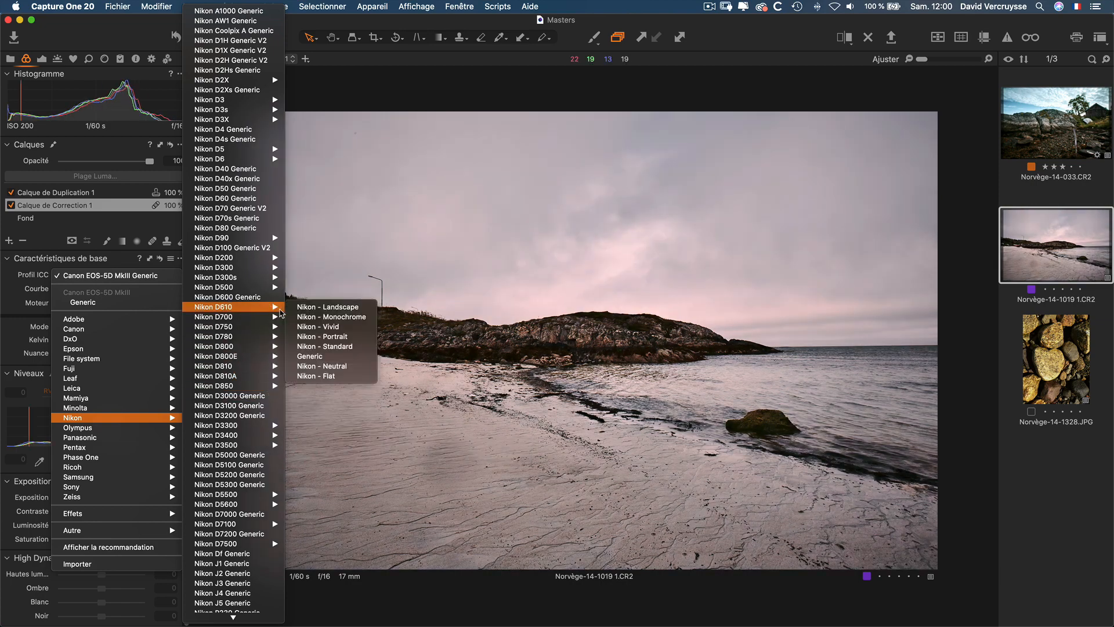
left_click(387, 95)
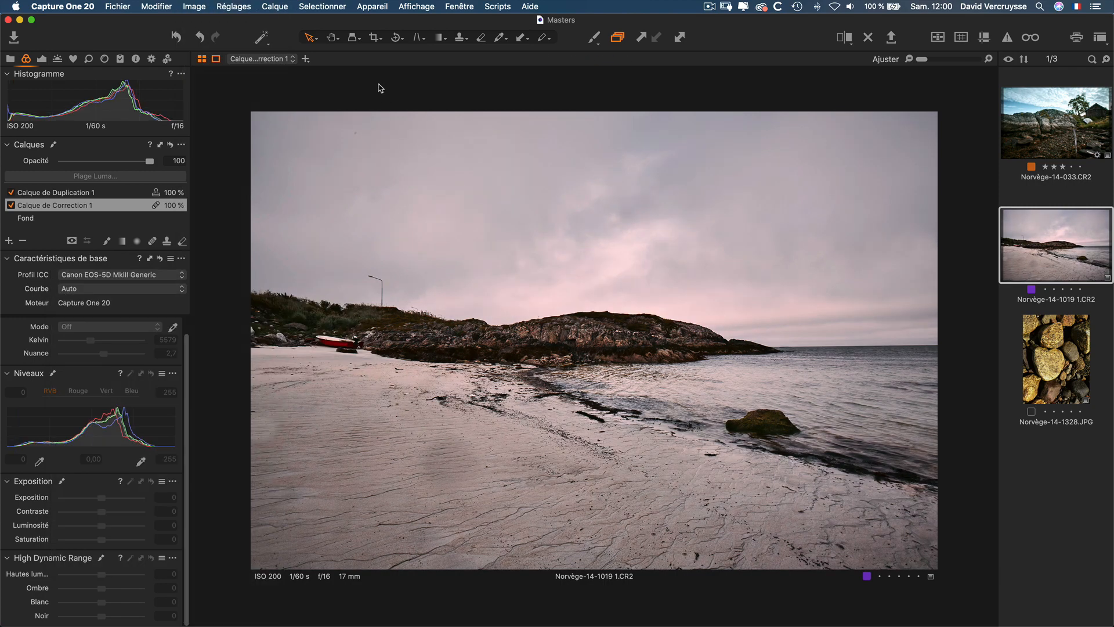
Step: Review the options for exporting images and for importing catalogues from other photo software
left_click(124, 7)
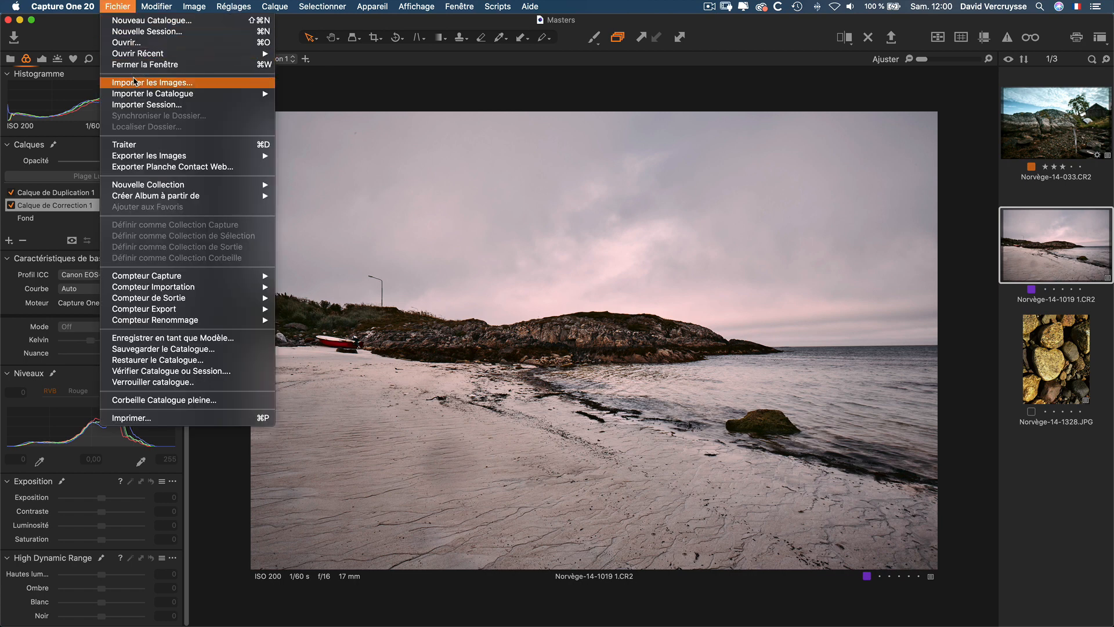
mouse_move(164, 157)
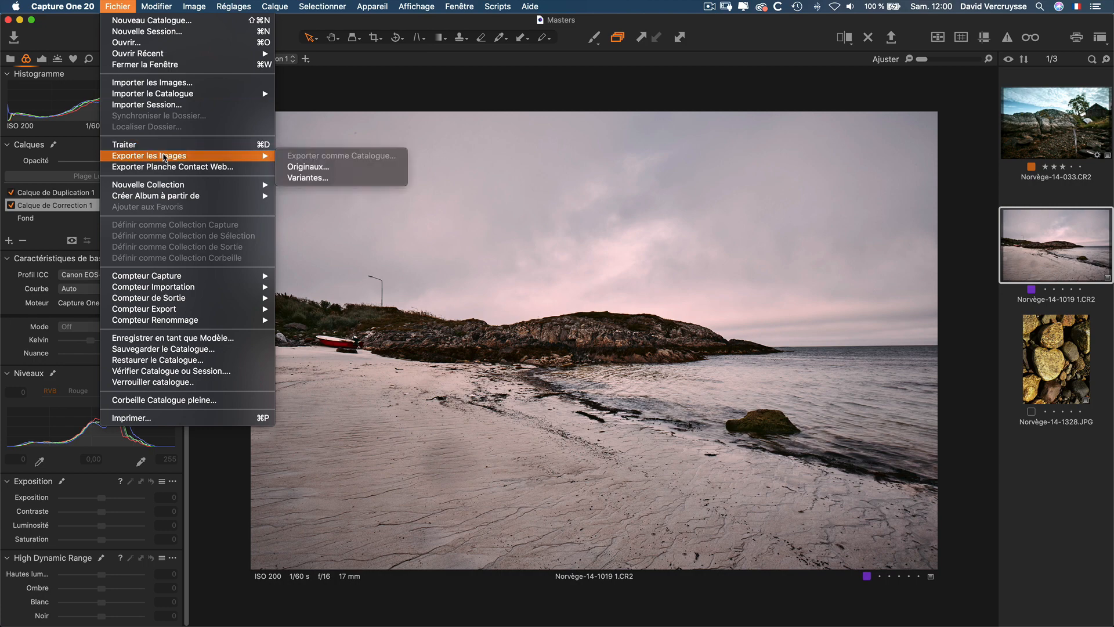
mouse_move(206, 96)
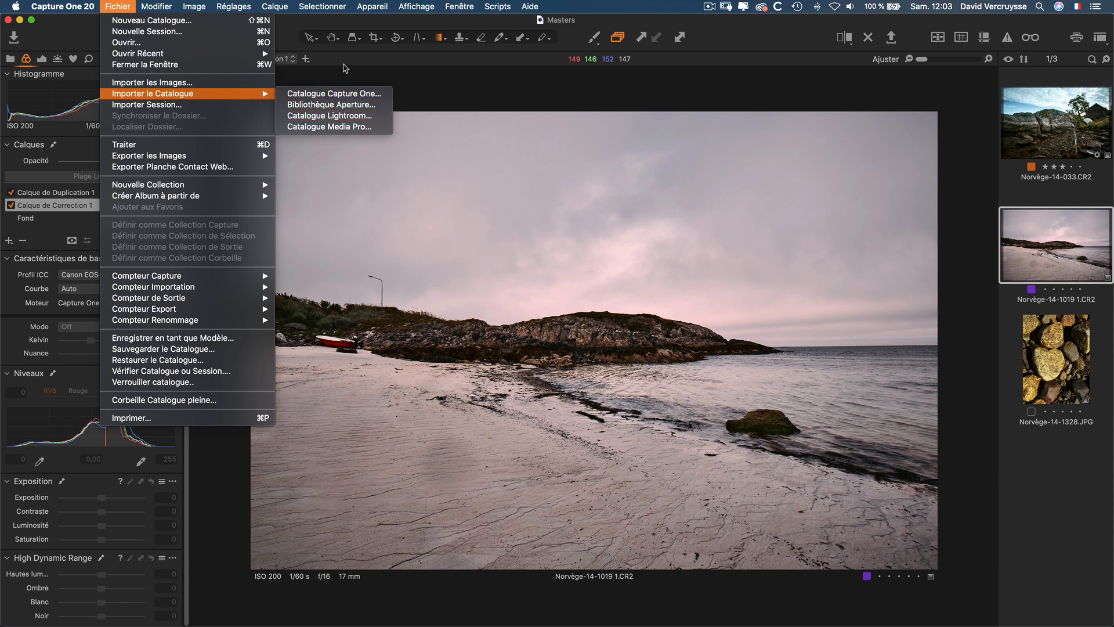
left_click(350, 80)
Step: Switch to Chrome, view the Capture One single-user plans, and browse the Dragonstreet Photography homepage down to the preferred software section
key("ctrl+Left")
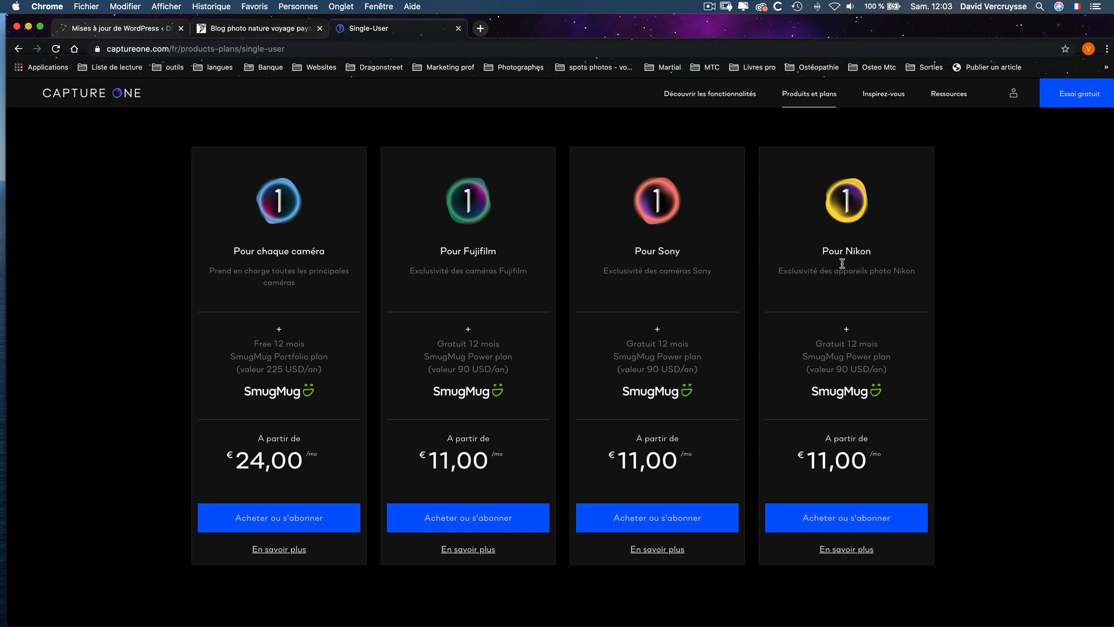
left_click(265, 32)
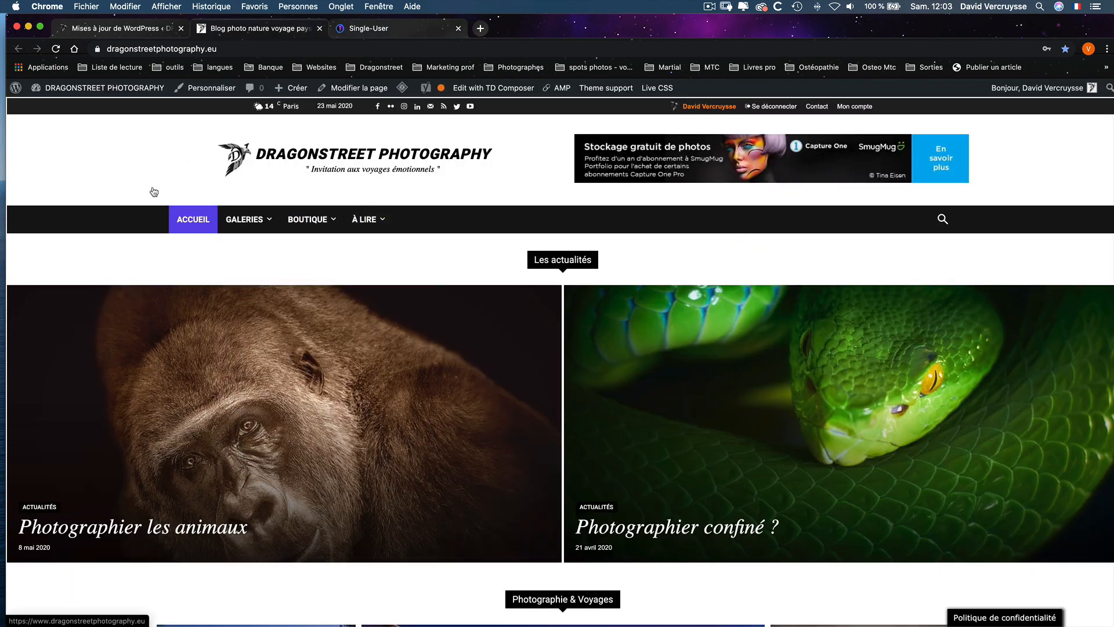
scroll(629, 388, "down", 10)
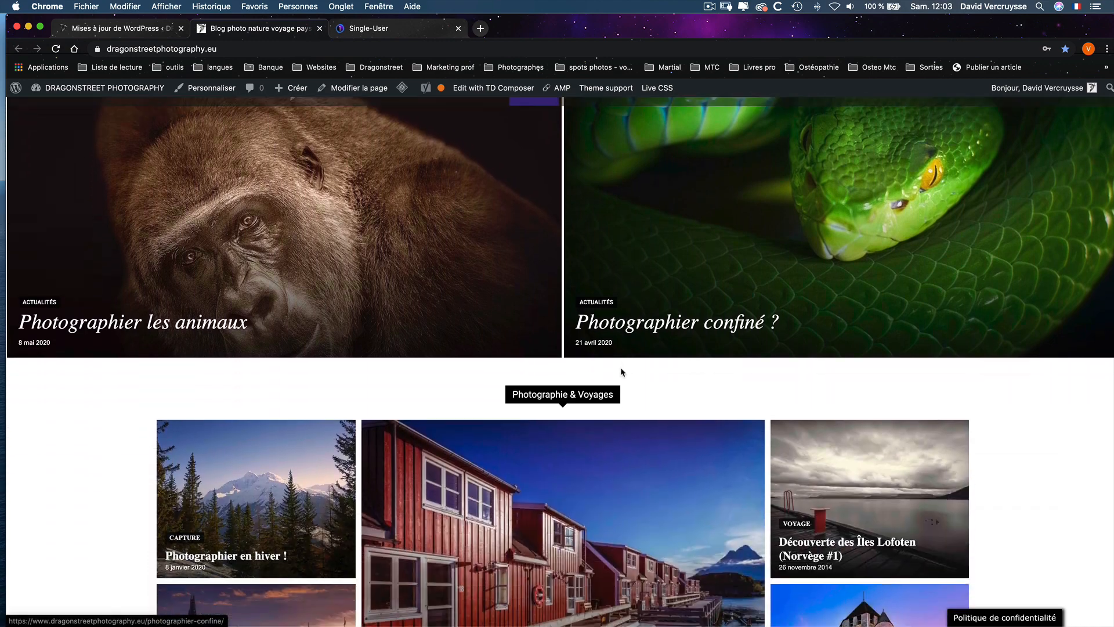
scroll(600, 357, "down", 3)
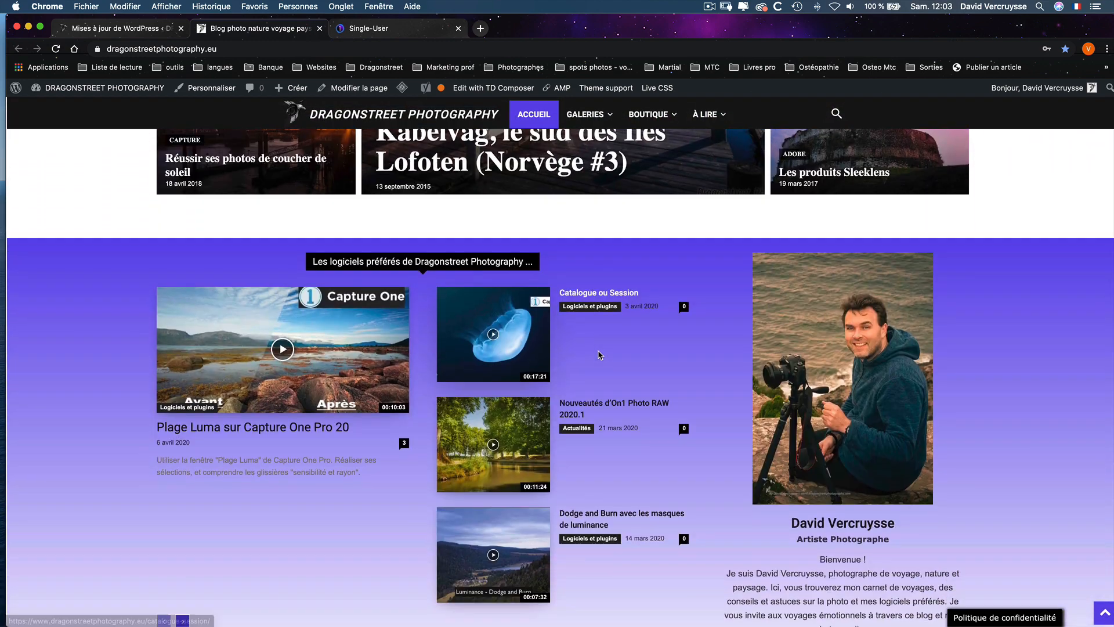